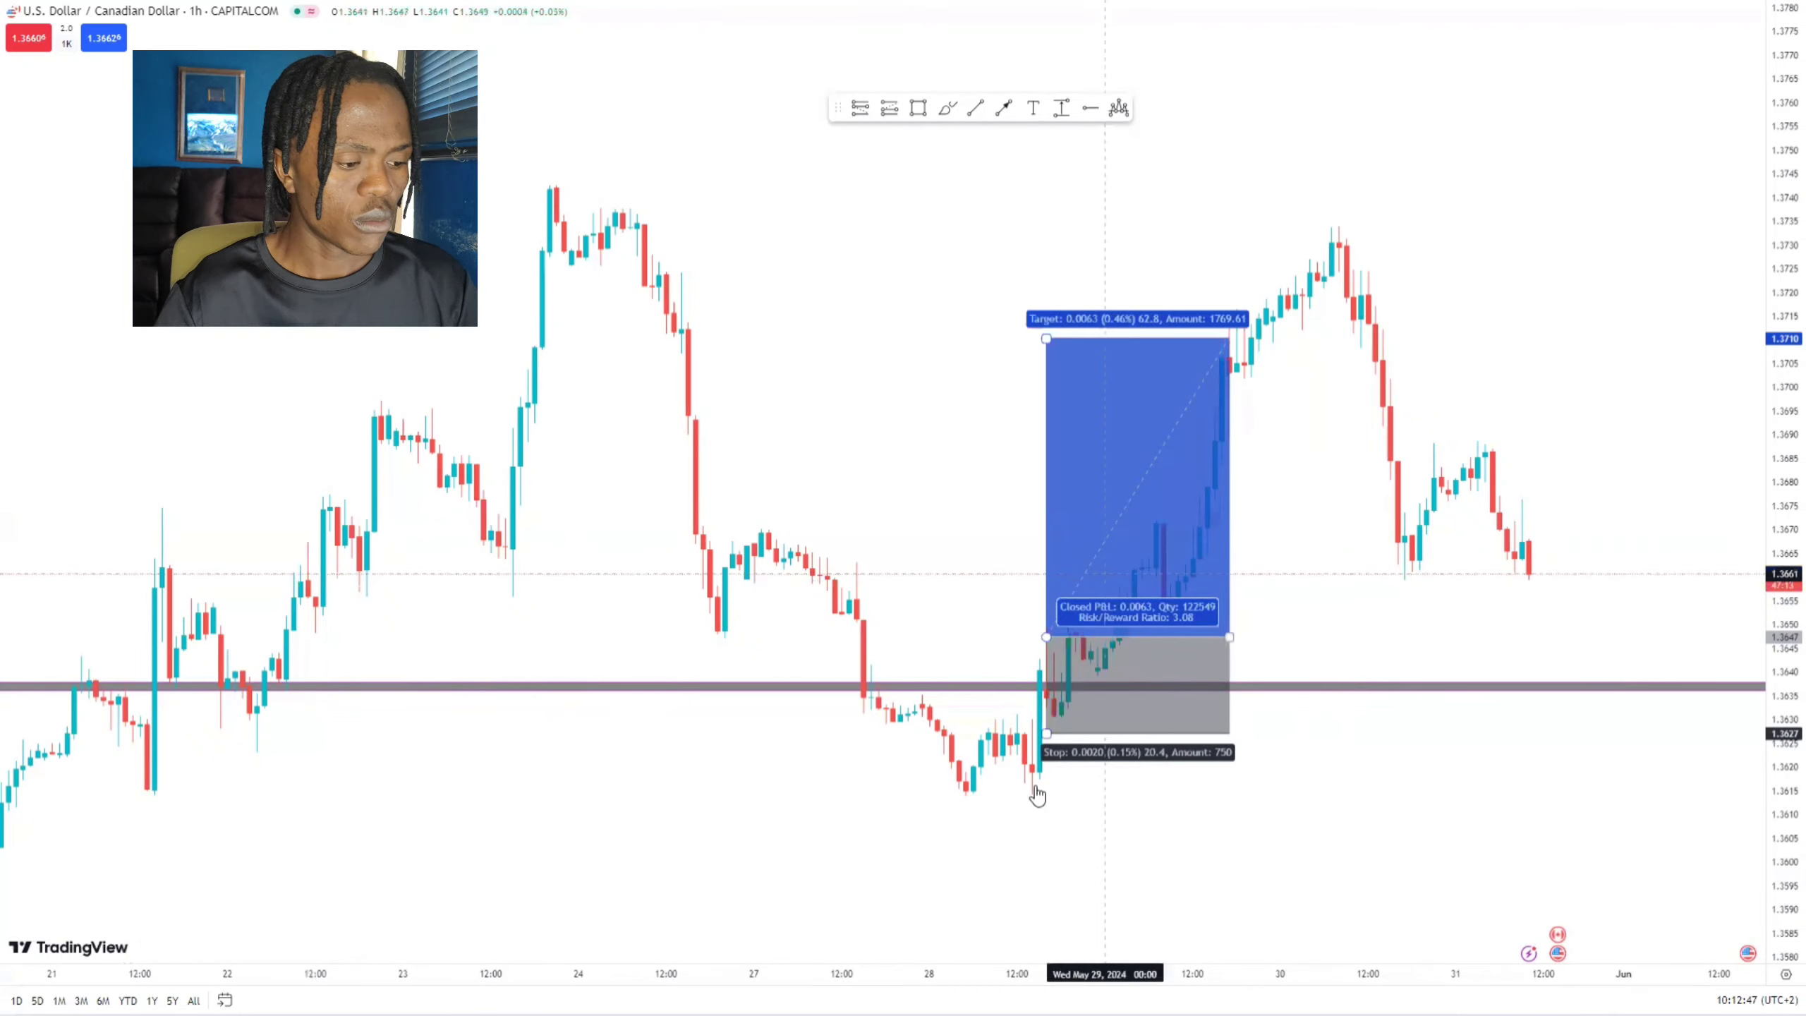
Check the long-position box figures, then zoom out to show more USD/CAD price history
left_click(1058, 679)
left_click(894, 738)
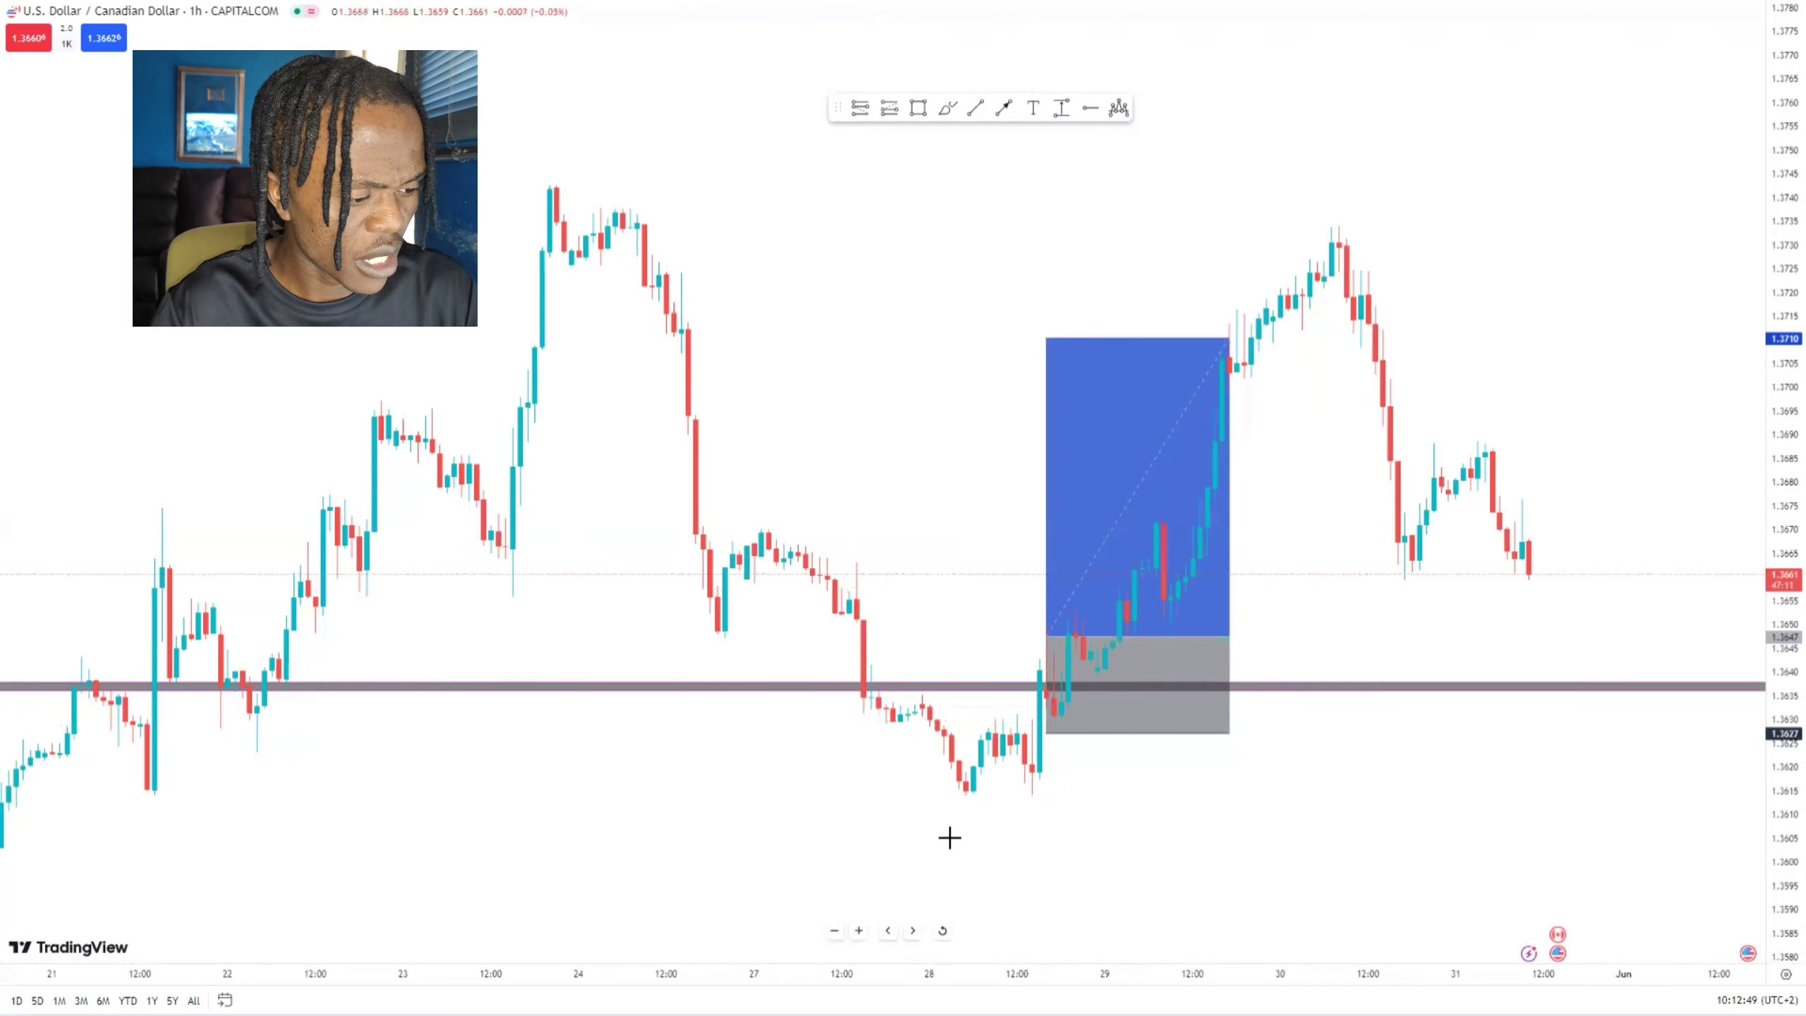
scroll(1725, 517, "down", 10)
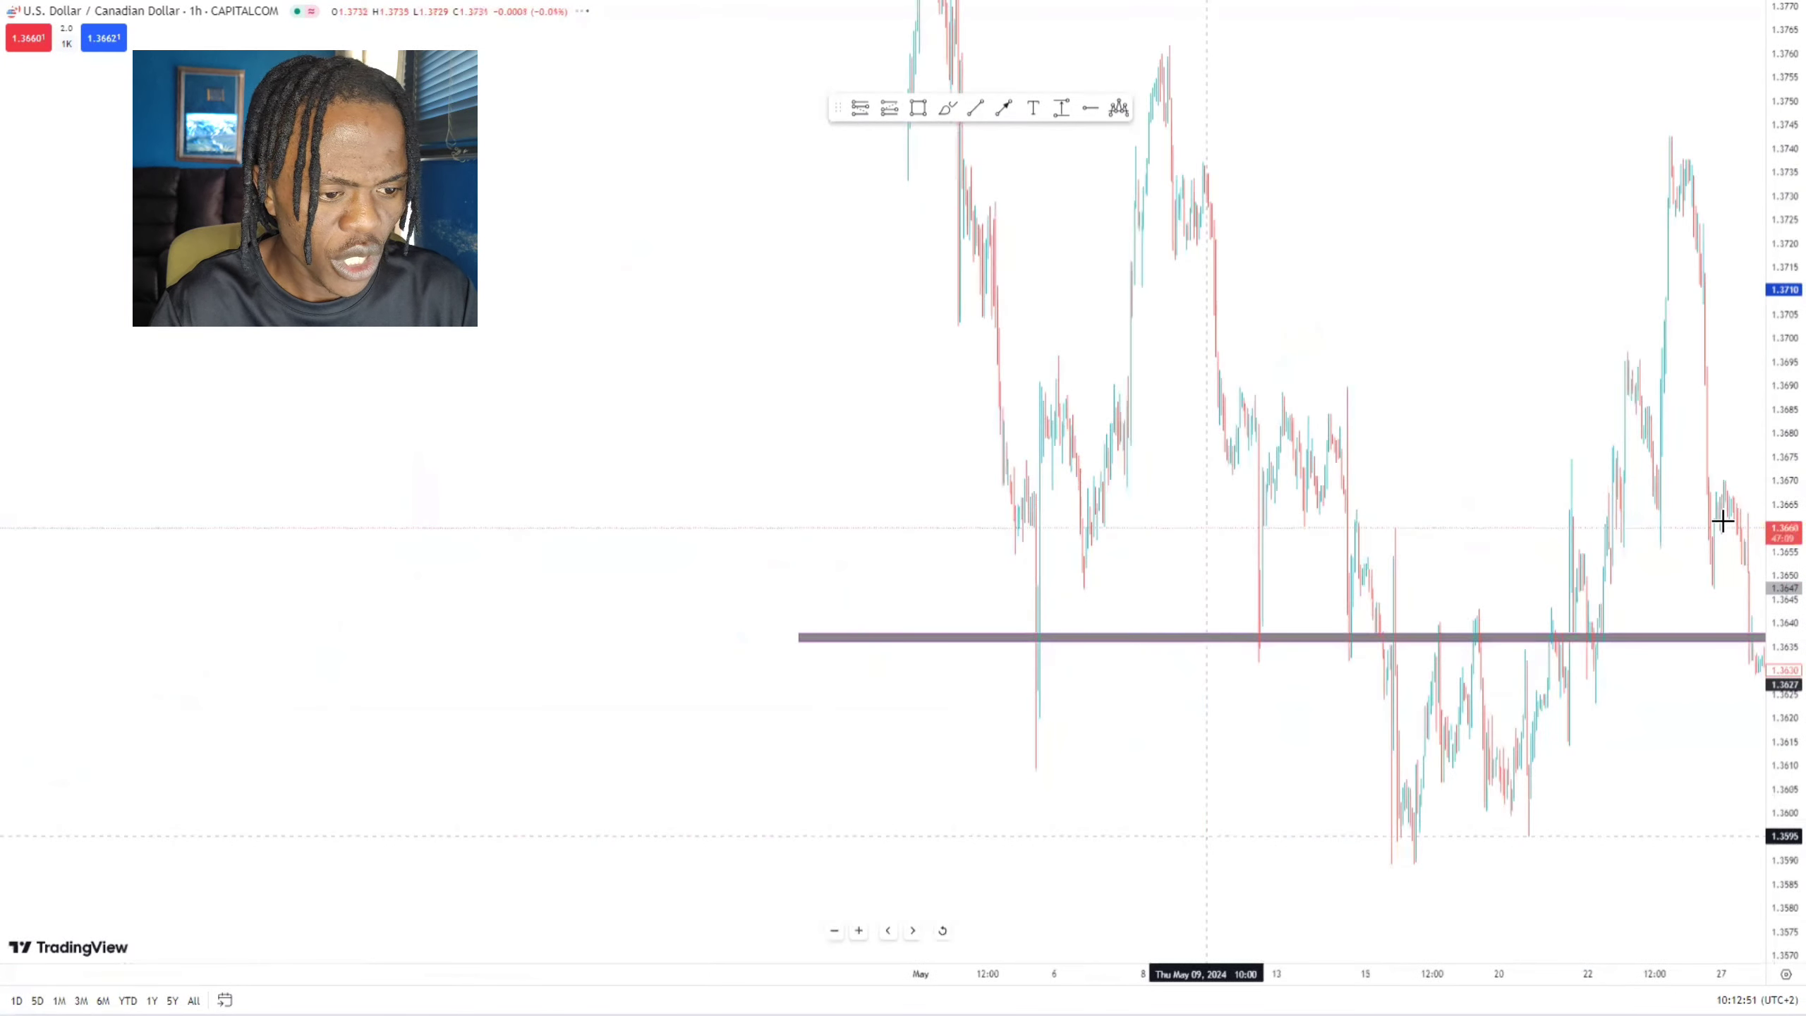
scroll(1479, 879, "up", 6)
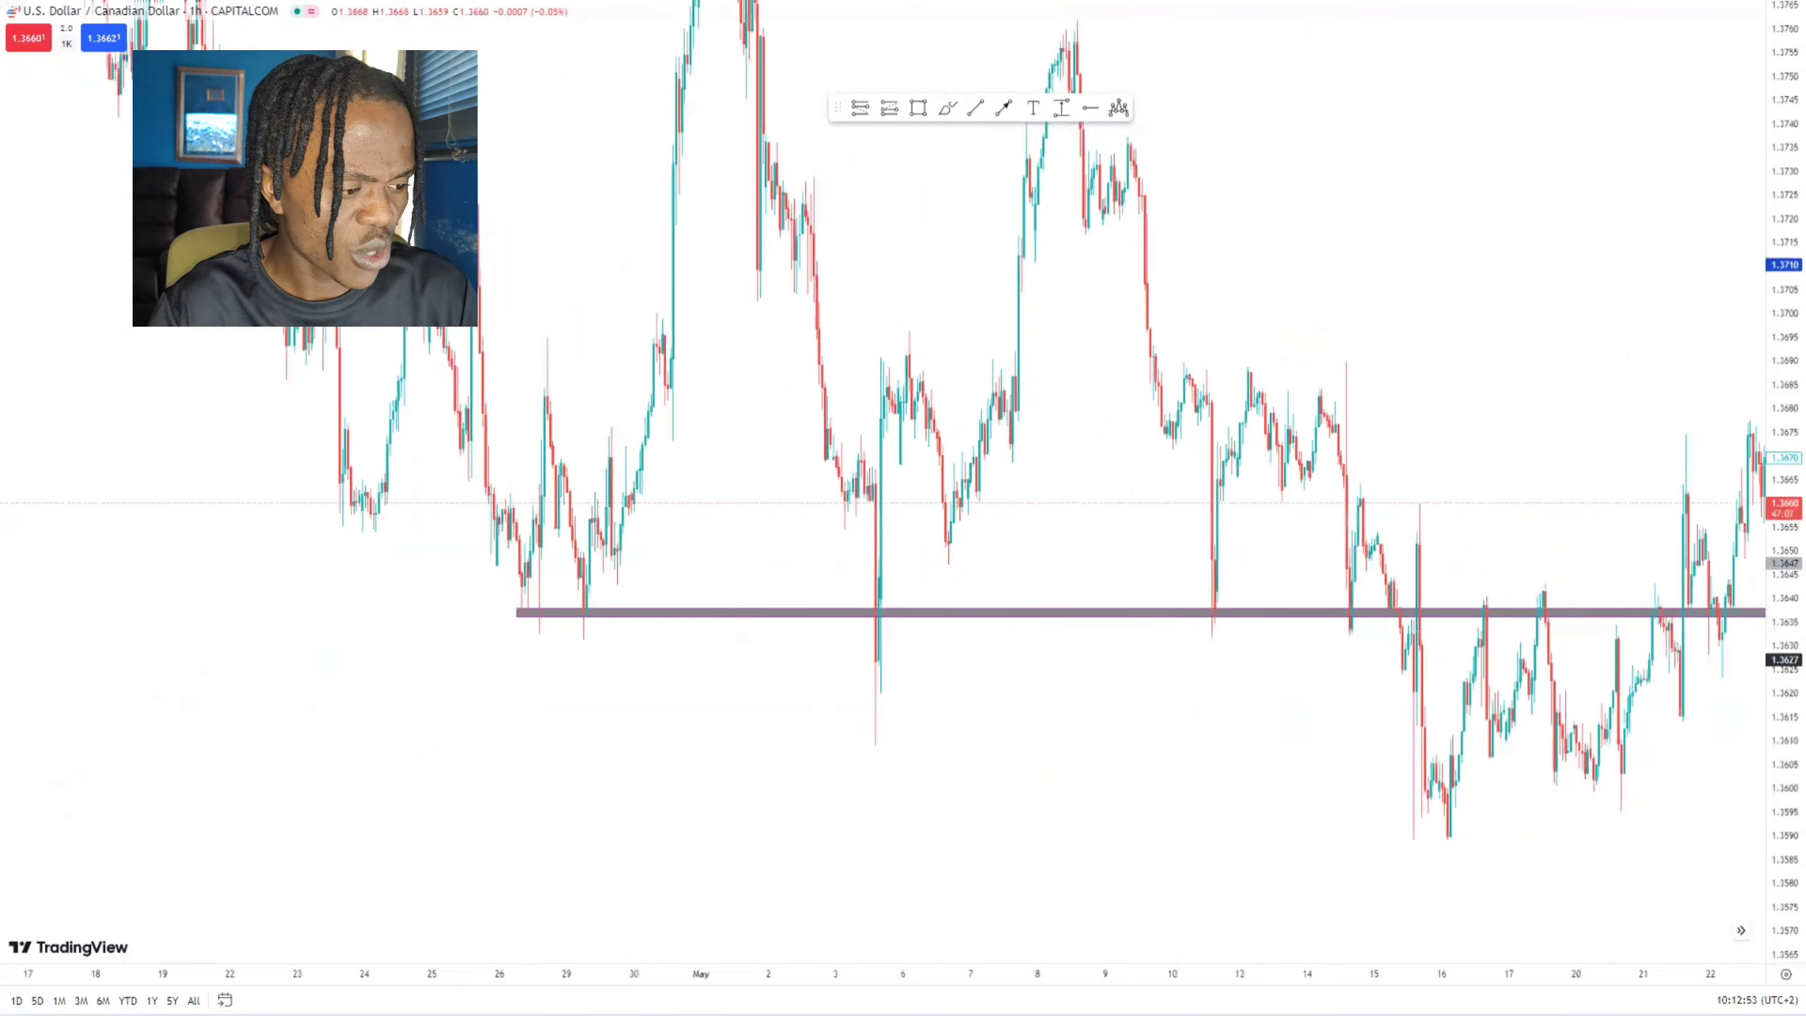
scroll(1258, 875, "left", 5)
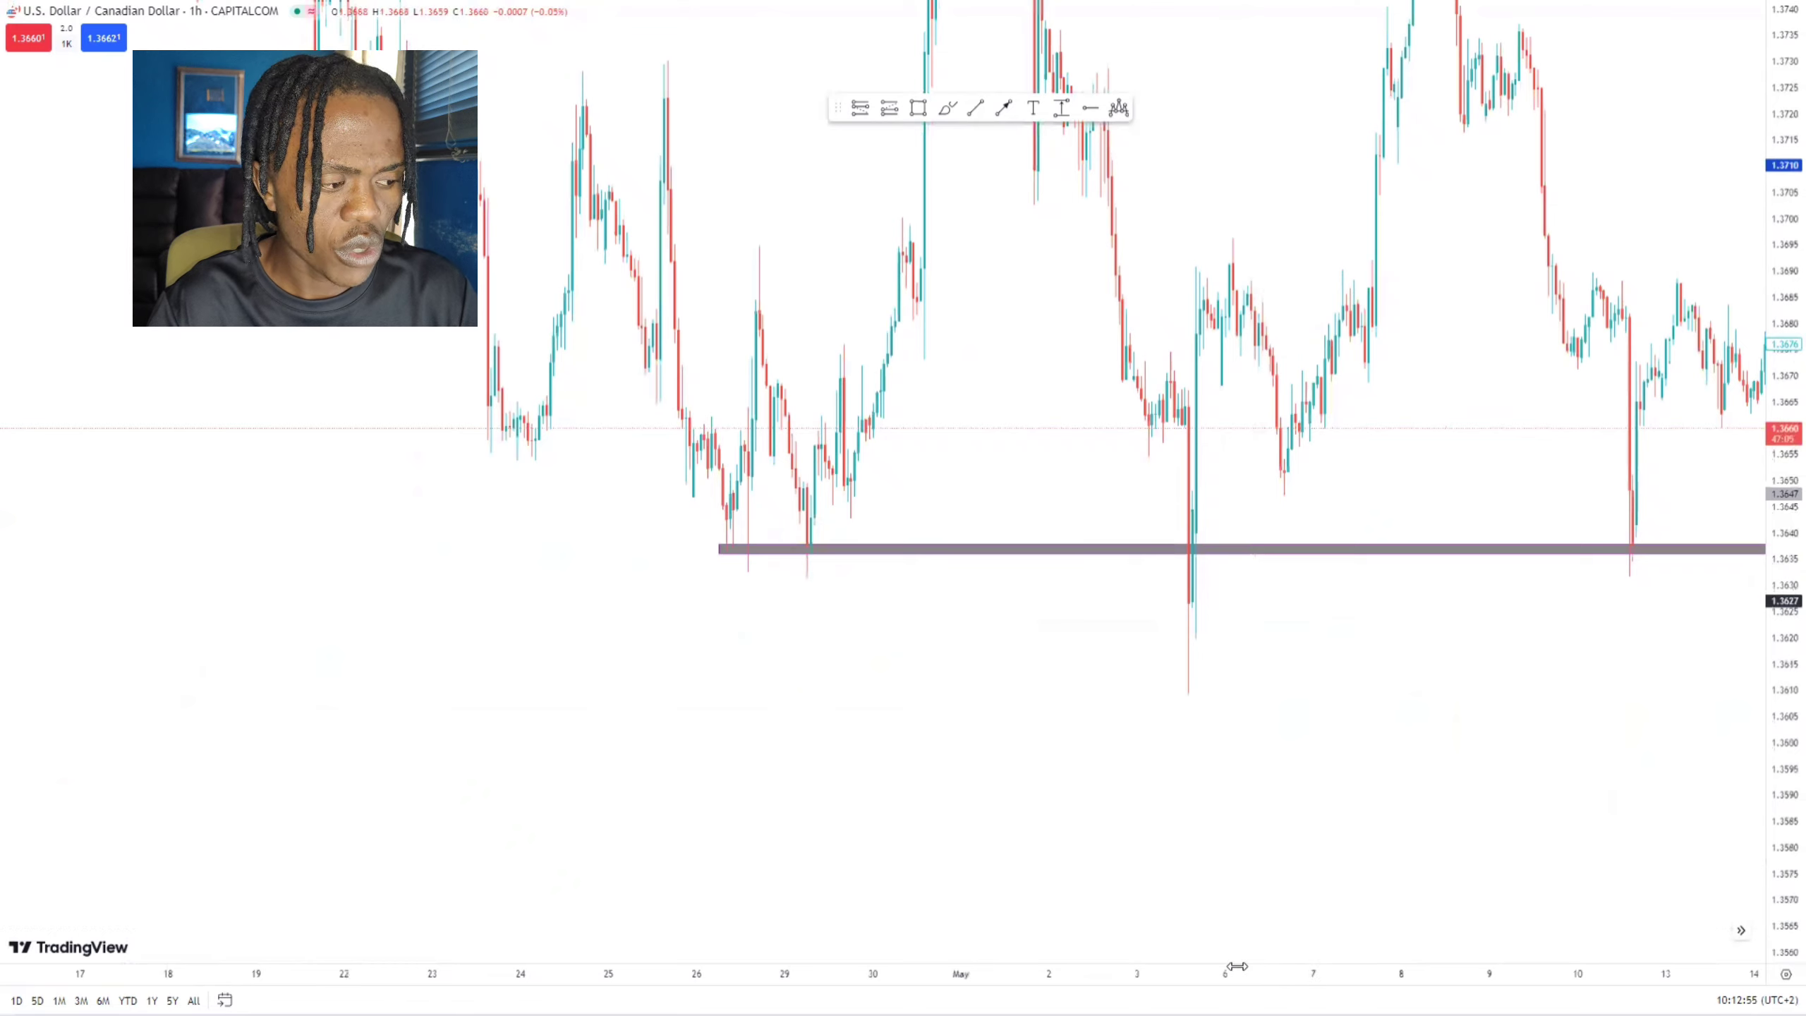
scroll(1208, 970, "up", 3)
scroll(1298, 976, "up", 3)
scroll(1362, 924, "left", 5)
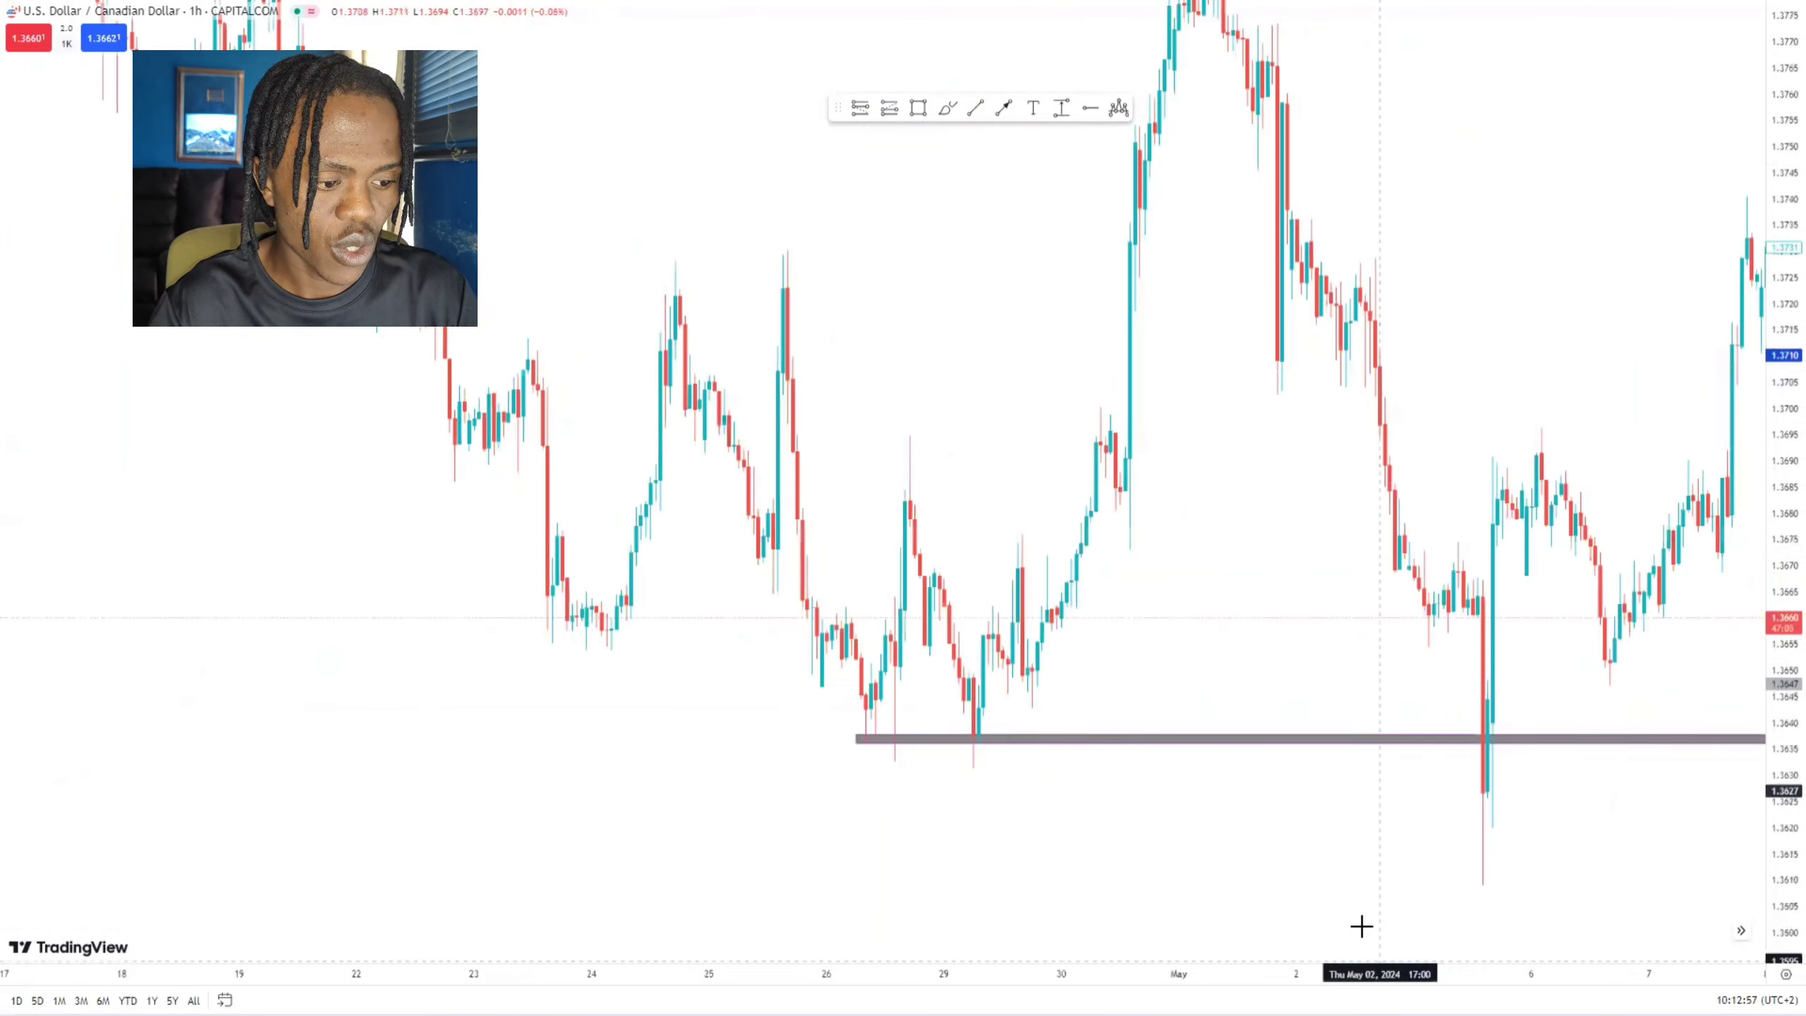
Switch the chart interval to 4h
type("4h")
key("Return")
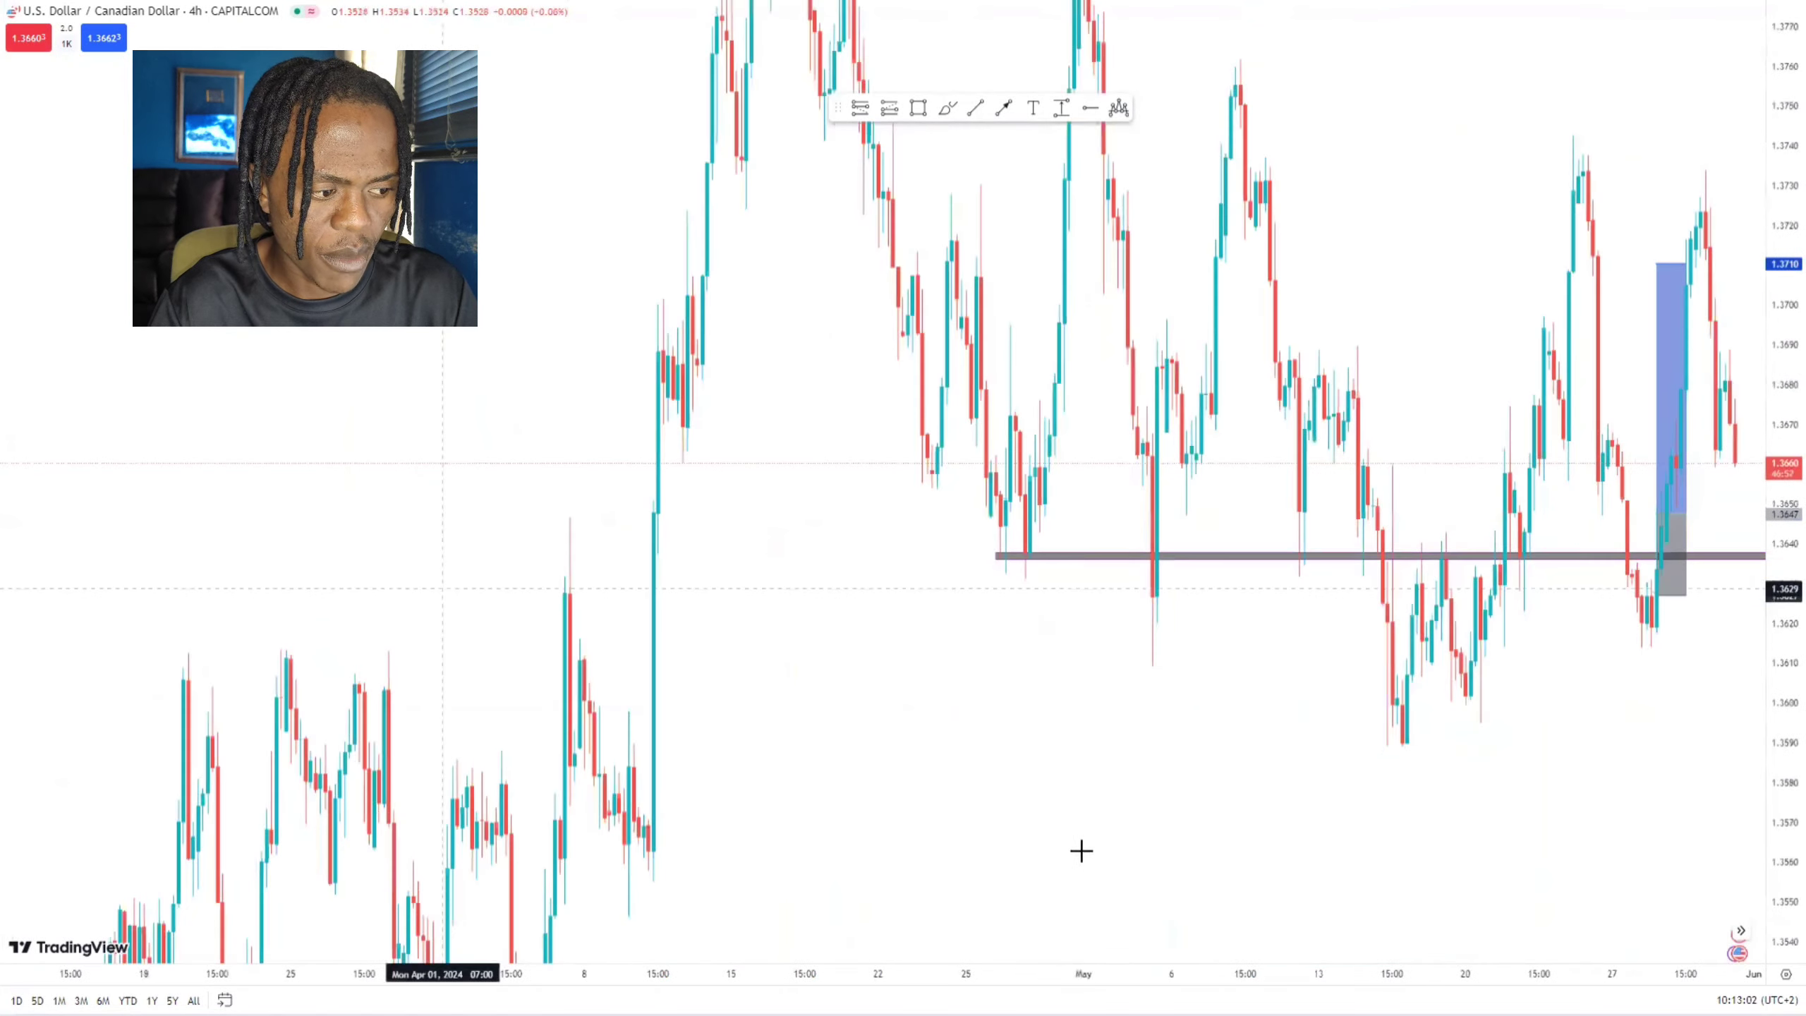
scroll(1491, 811, "down", 5)
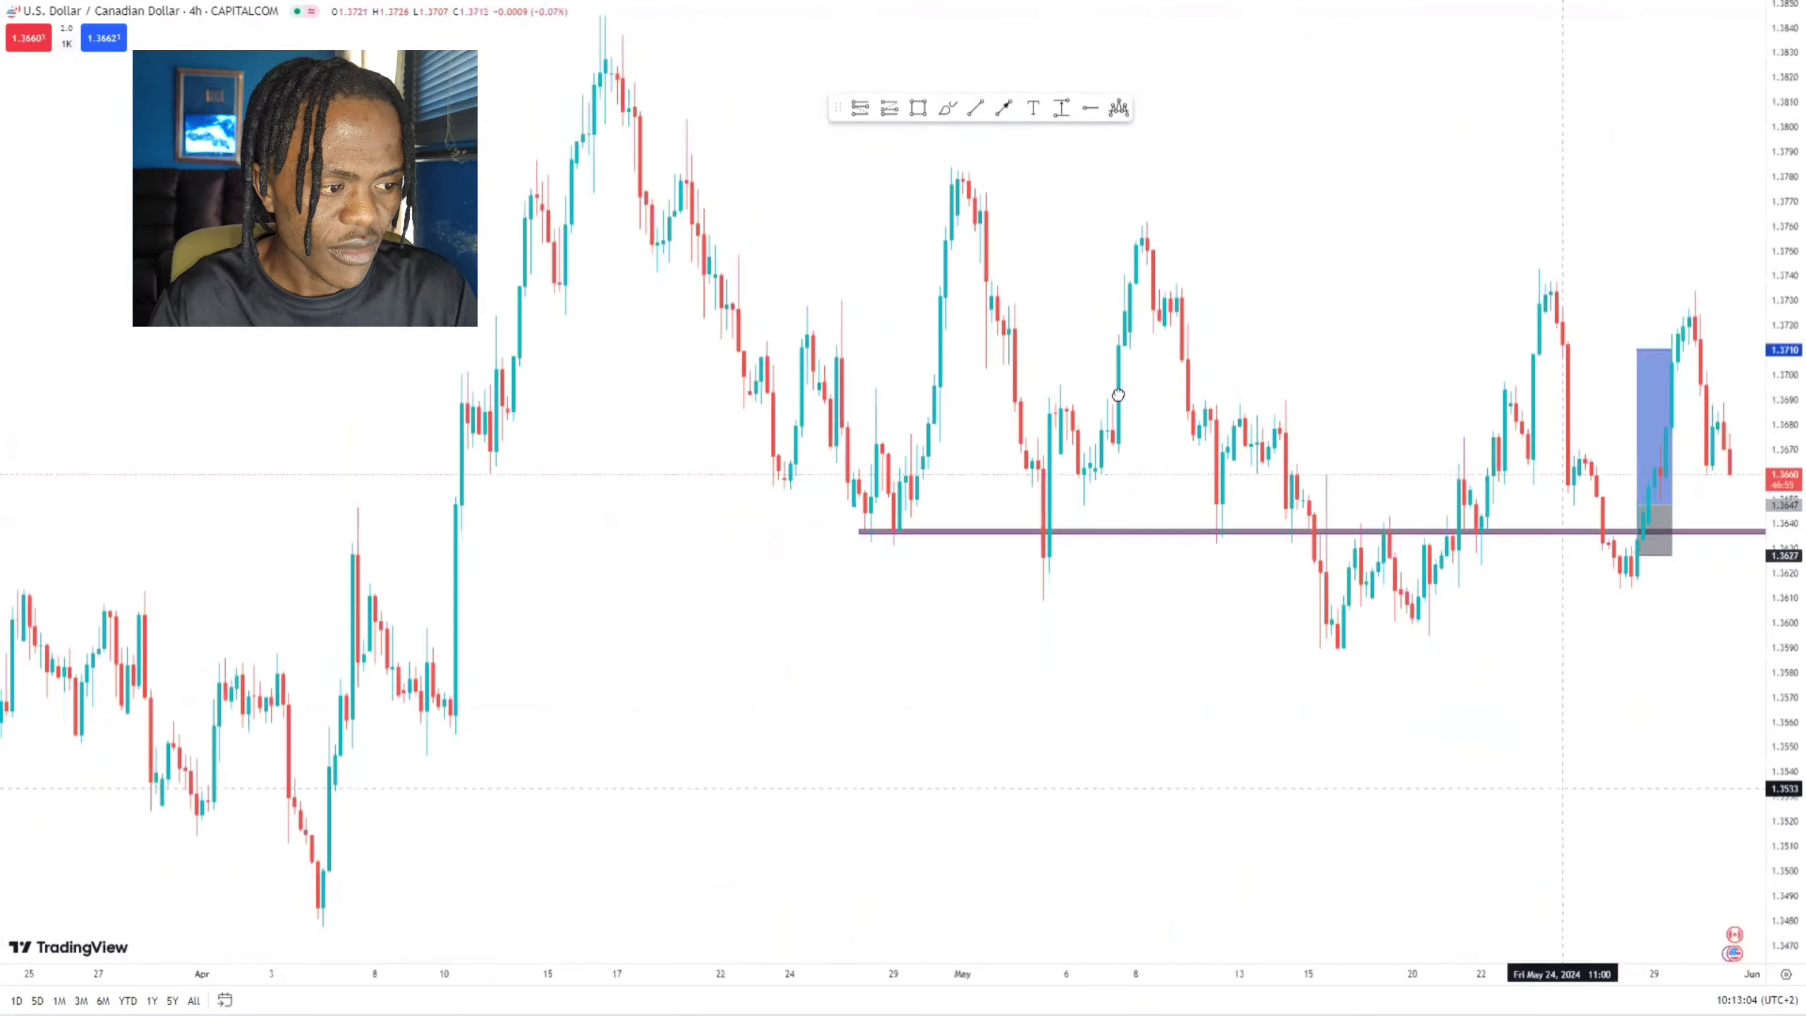
left_click(946, 107)
mouse_move(601, 110)
left_mouse_down()
mouse_move(561, 143)
mouse_move(584, 96)
mouse_move(750, 427)
mouse_move(863, 561)
mouse_move(874, 475)
mouse_move(900, 560)
left_mouse_up()
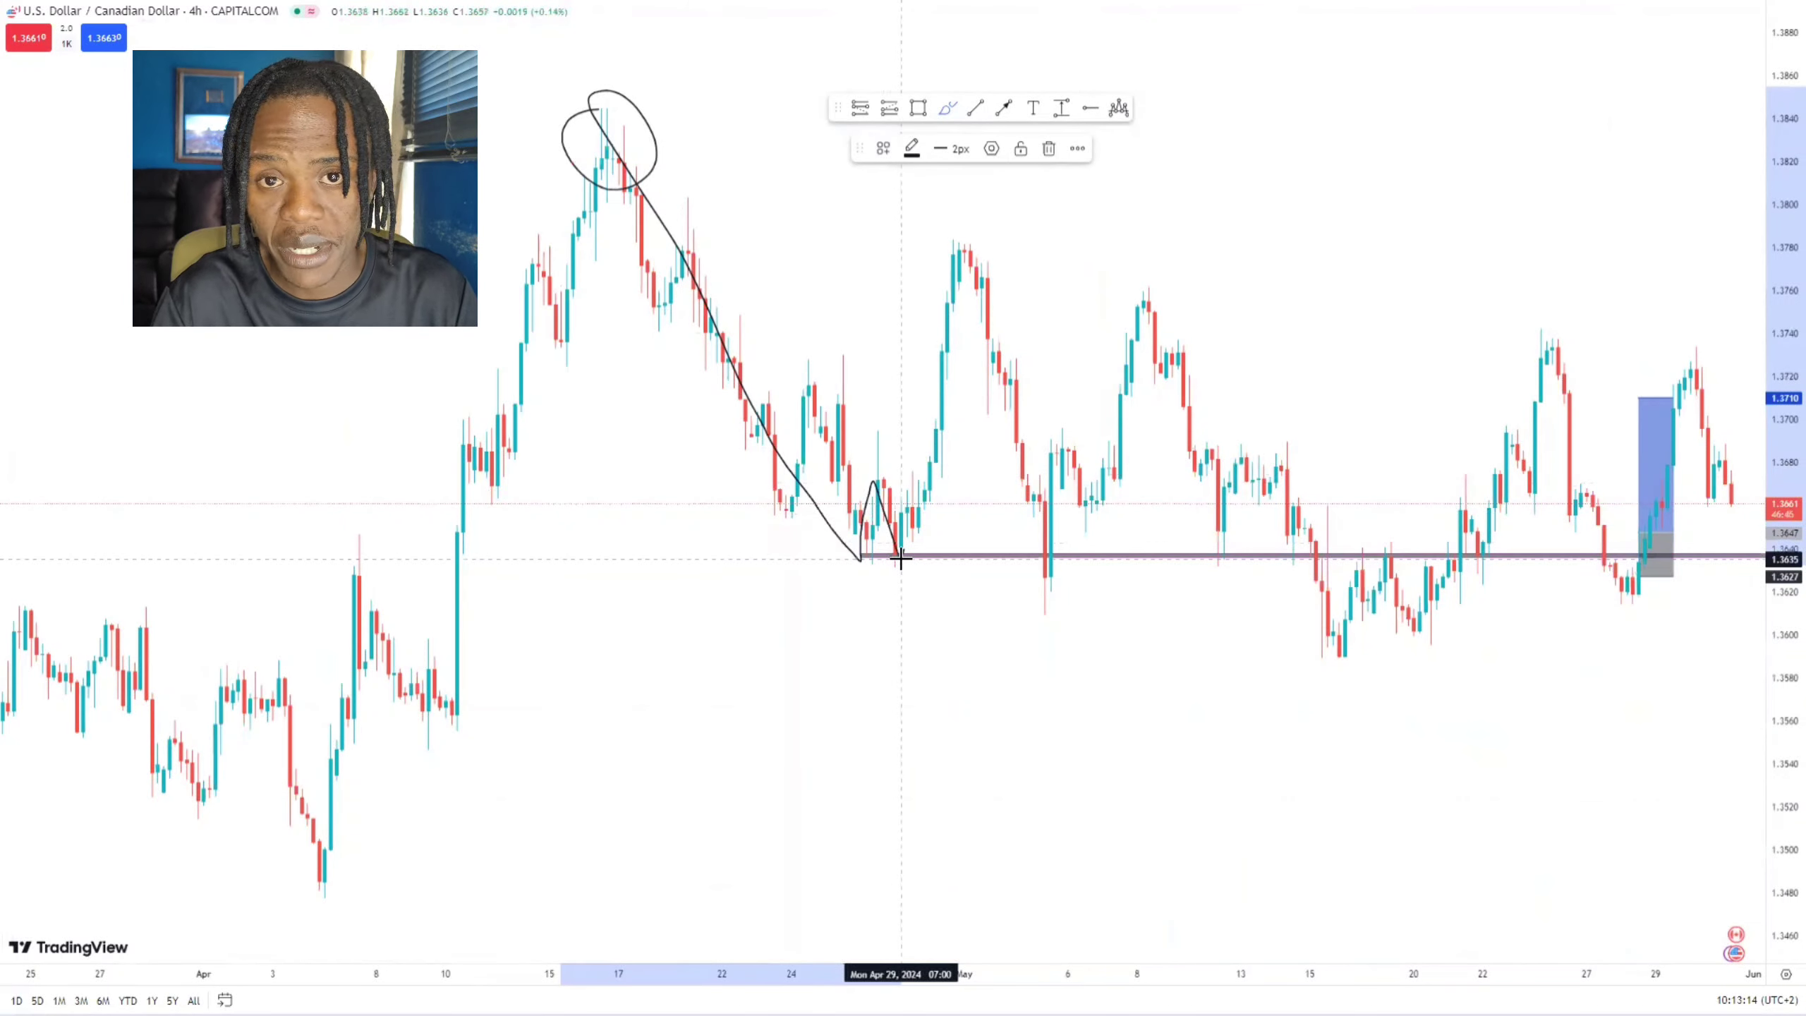
mouse_move(900, 559)
left_mouse_down()
mouse_move(947, 230)
mouse_move(1056, 589)
mouse_move(1079, 424)
mouse_move(1133, 302)
mouse_move(1206, 566)
mouse_move(1253, 447)
mouse_move(1304, 587)
left_mouse_up()
mouse_move(1329, 653)
left_mouse_down()
mouse_move(1354, 569)
mouse_move(1384, 547)
mouse_move(1435, 624)
mouse_move(1460, 502)
mouse_move(1489, 564)
mouse_move(1541, 334)
mouse_move(1628, 596)
mouse_move(1645, 548)
left_mouse_up()
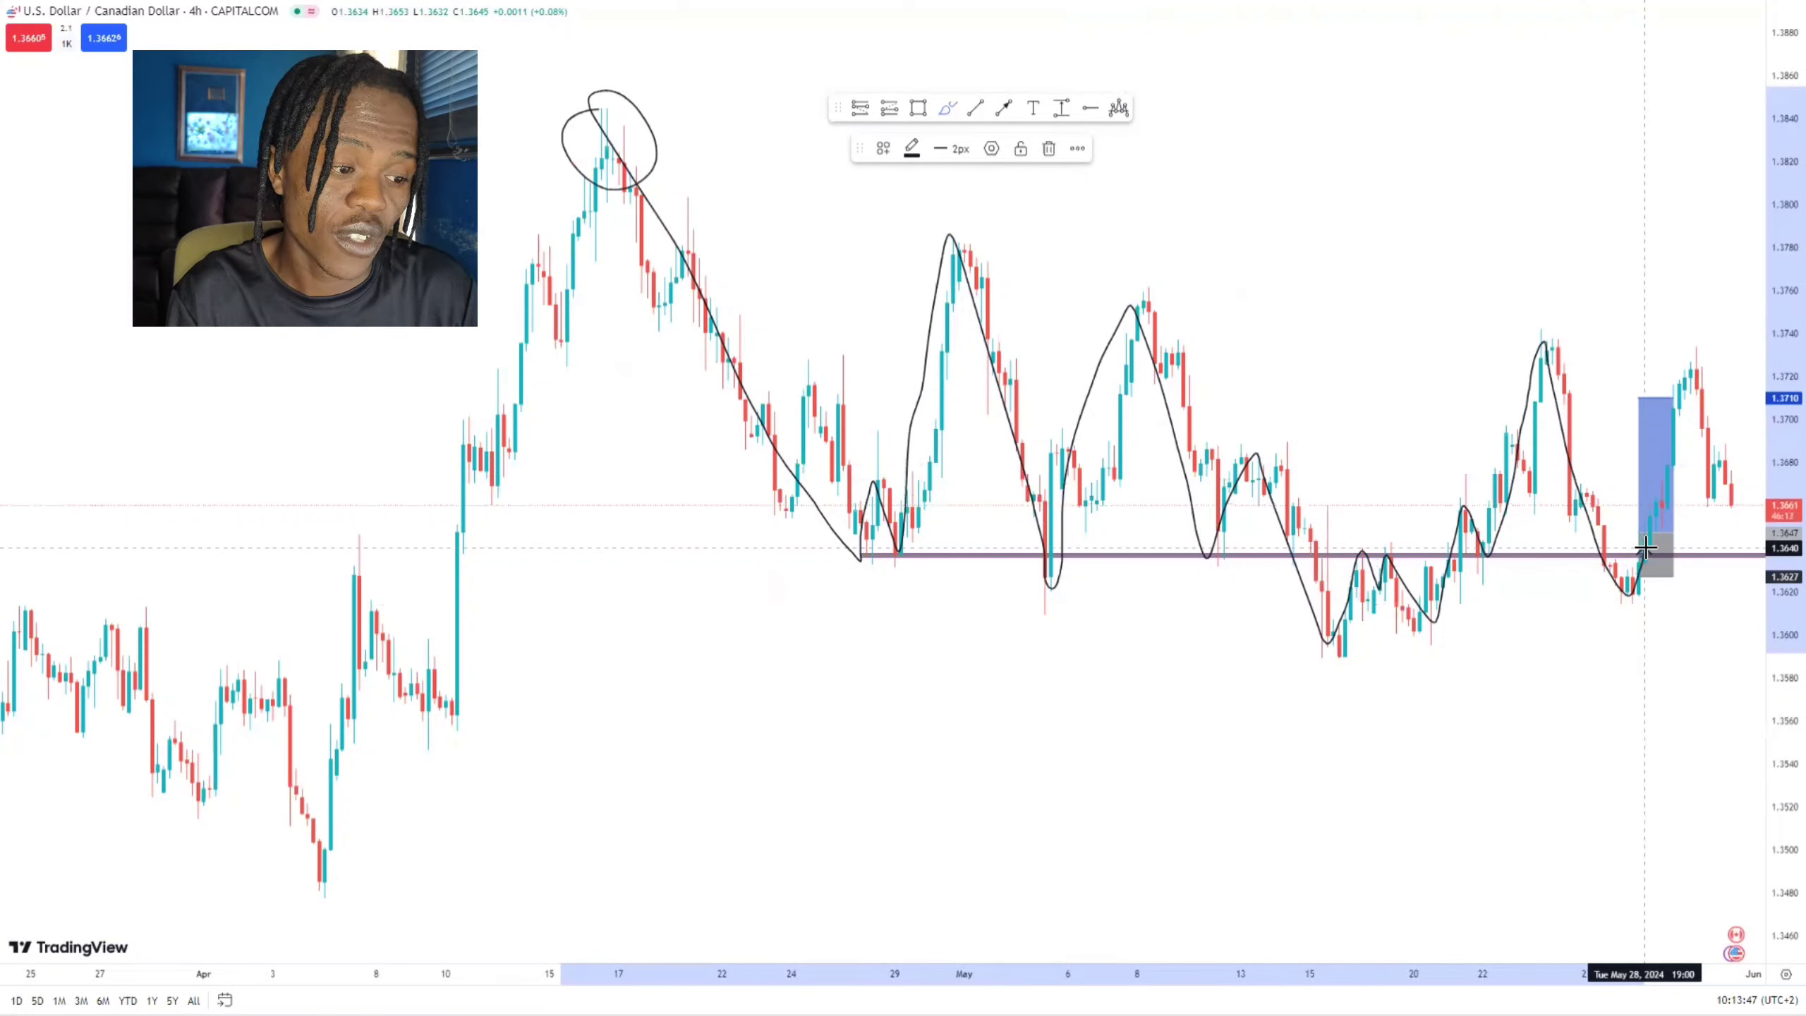
key("Delete")
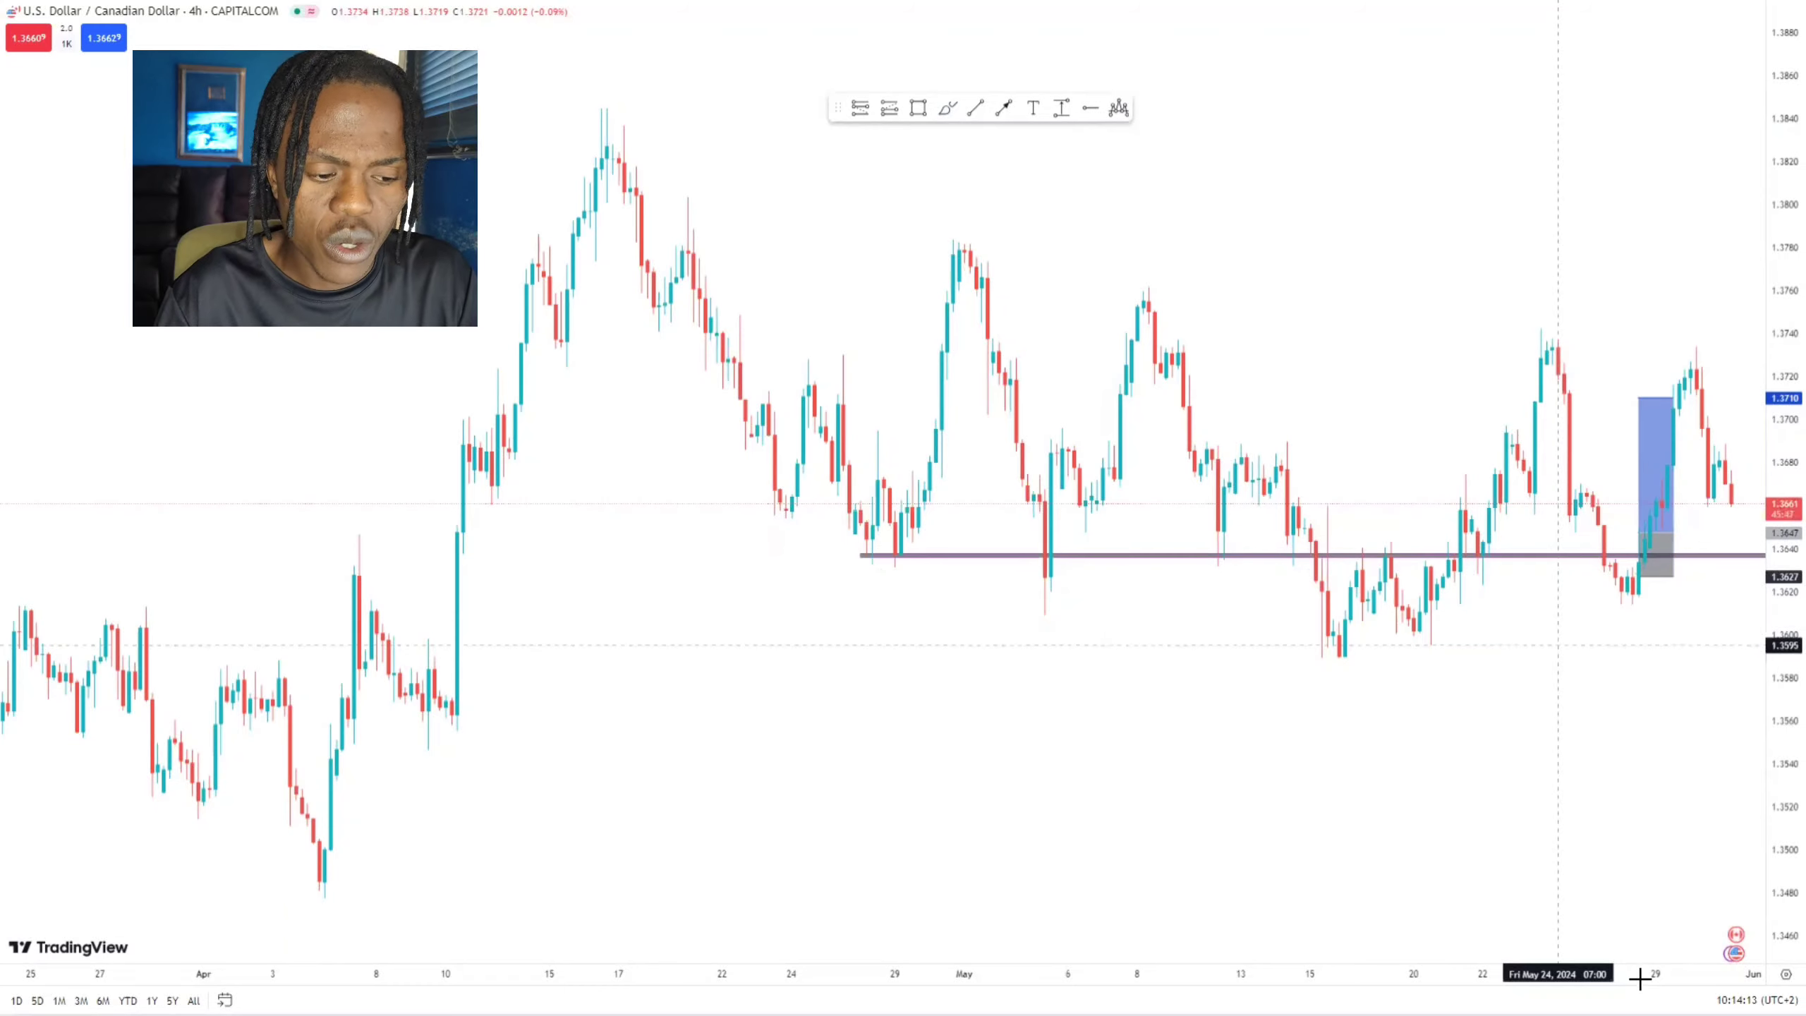
scroll(1641, 972, "up", 5)
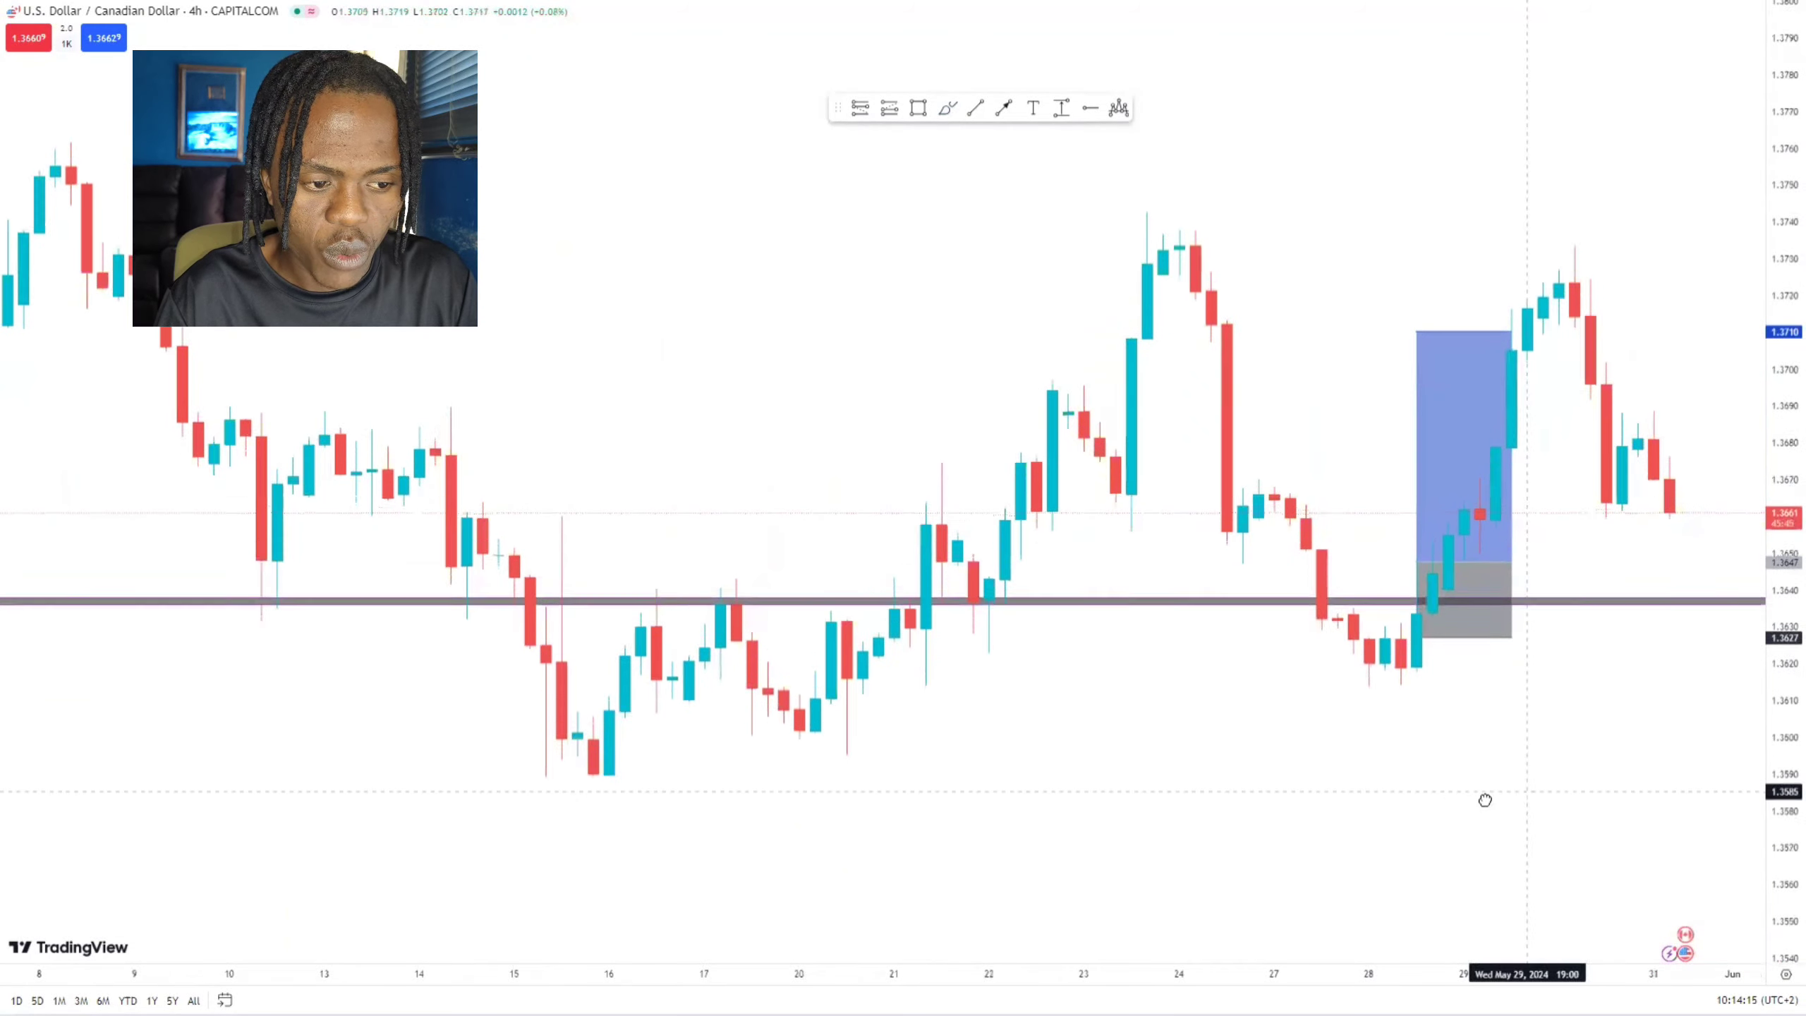
Switch back to the 1H interval and compress the price scale
type("1H")
key("Return")
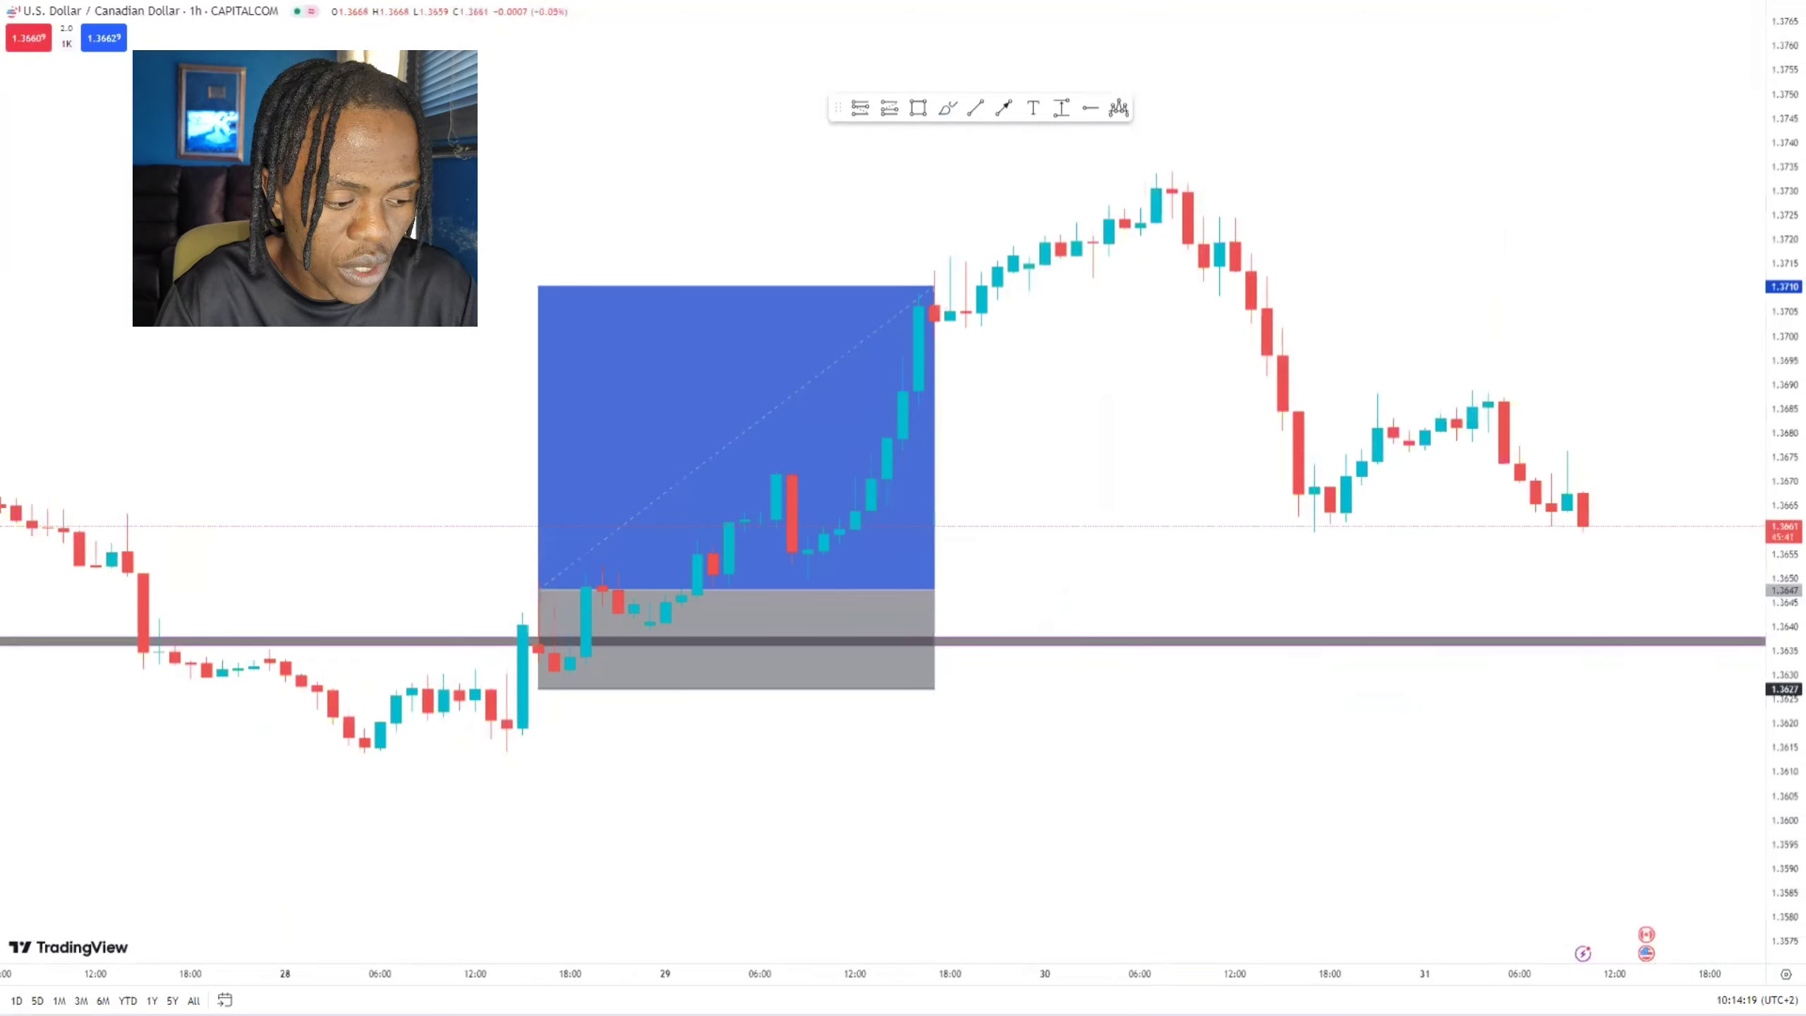
scroll(1411, 944, "down", 3)
left_click_drag(1780, 765, 1524, 778)
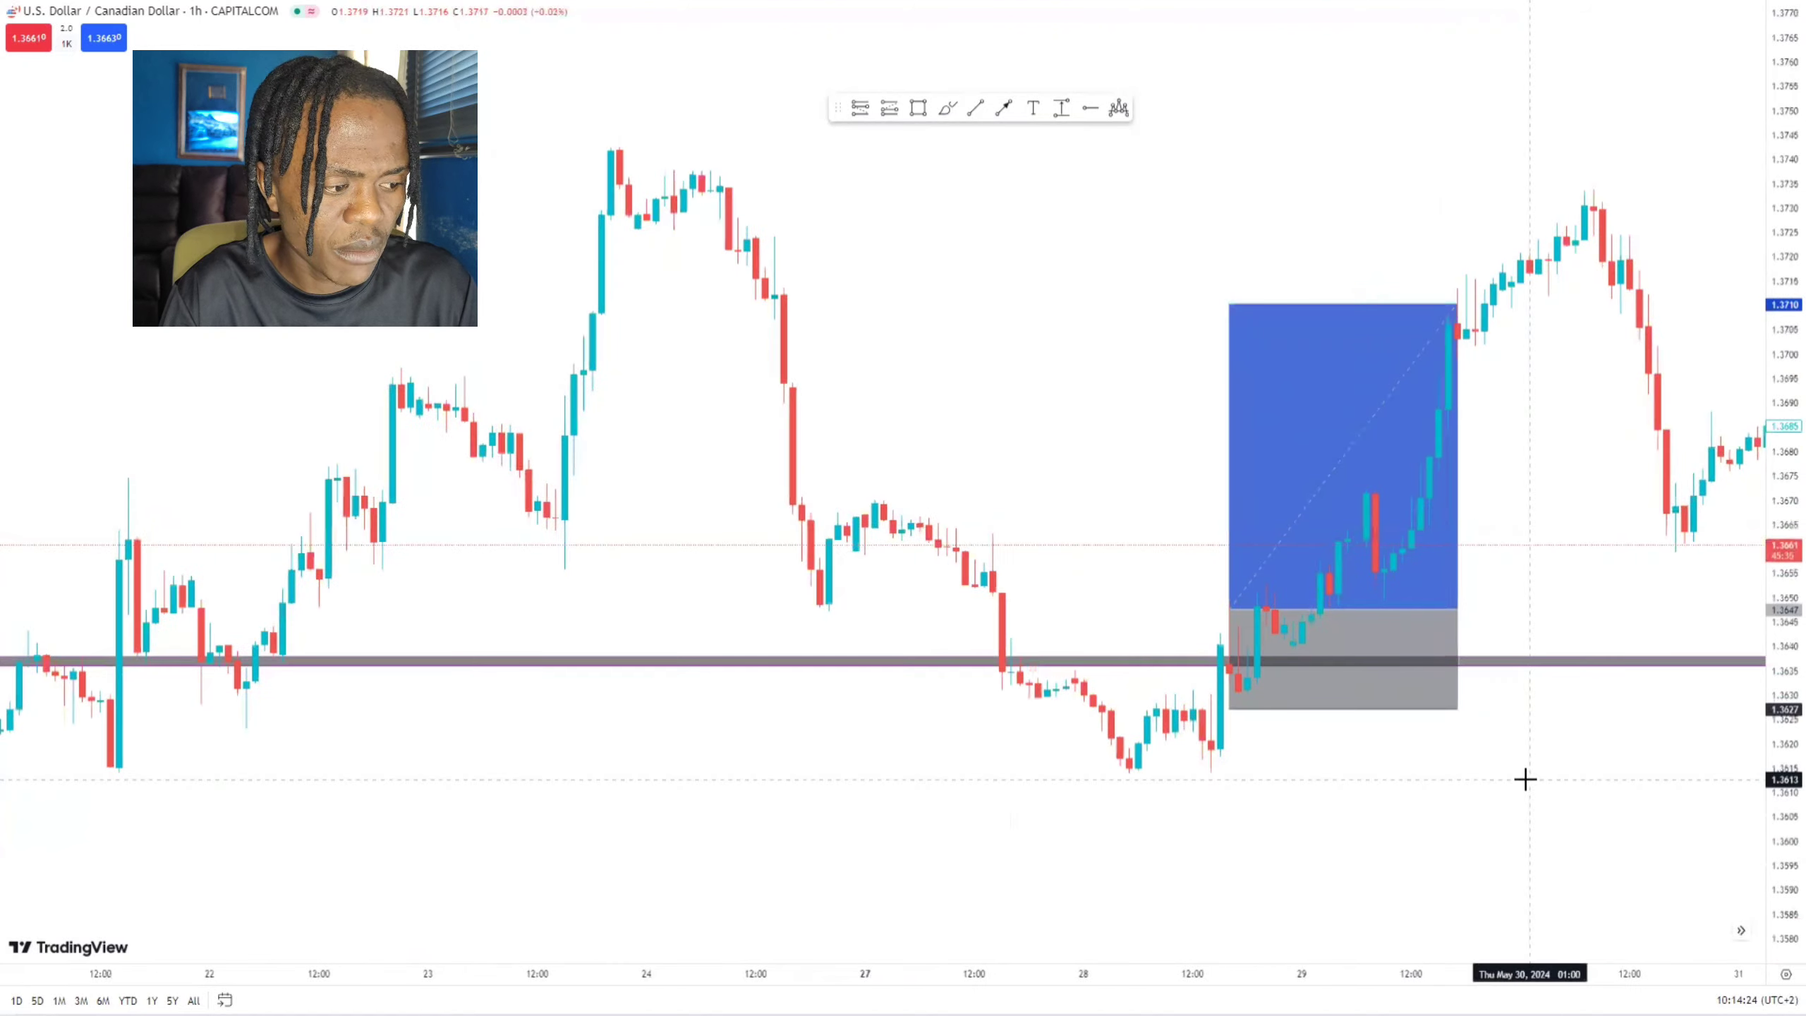
Sketch the drop from the May 24 top down to support, then undo the sketches
mouse_move(638, 115)
left_mouse_down()
mouse_move(698, 121)
mouse_move(618, 109)
mouse_move(613, 162)
mouse_move(818, 629)
left_mouse_up()
mouse_move(864, 552)
left_mouse_down()
mouse_move(919, 500)
mouse_move(1046, 729)
left_mouse_up()
left_click_drag(1077, 668, 1136, 769)
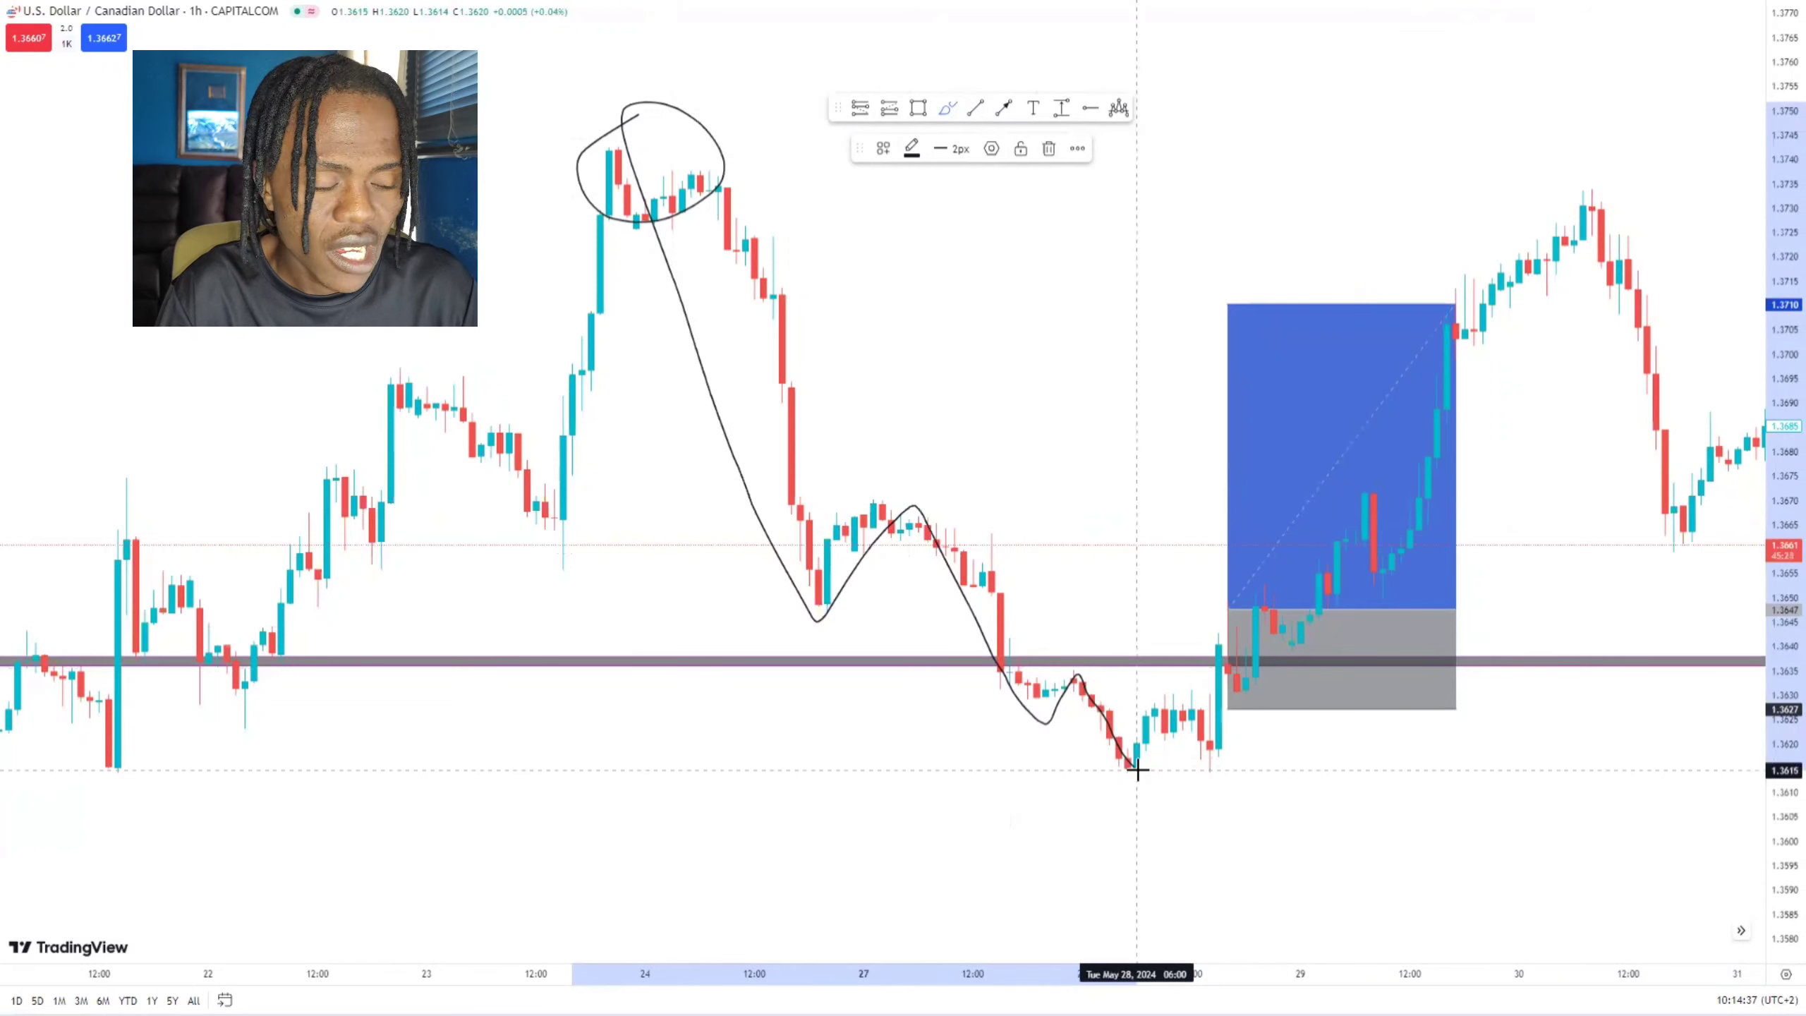
left_click_drag(1180, 699, 1214, 750)
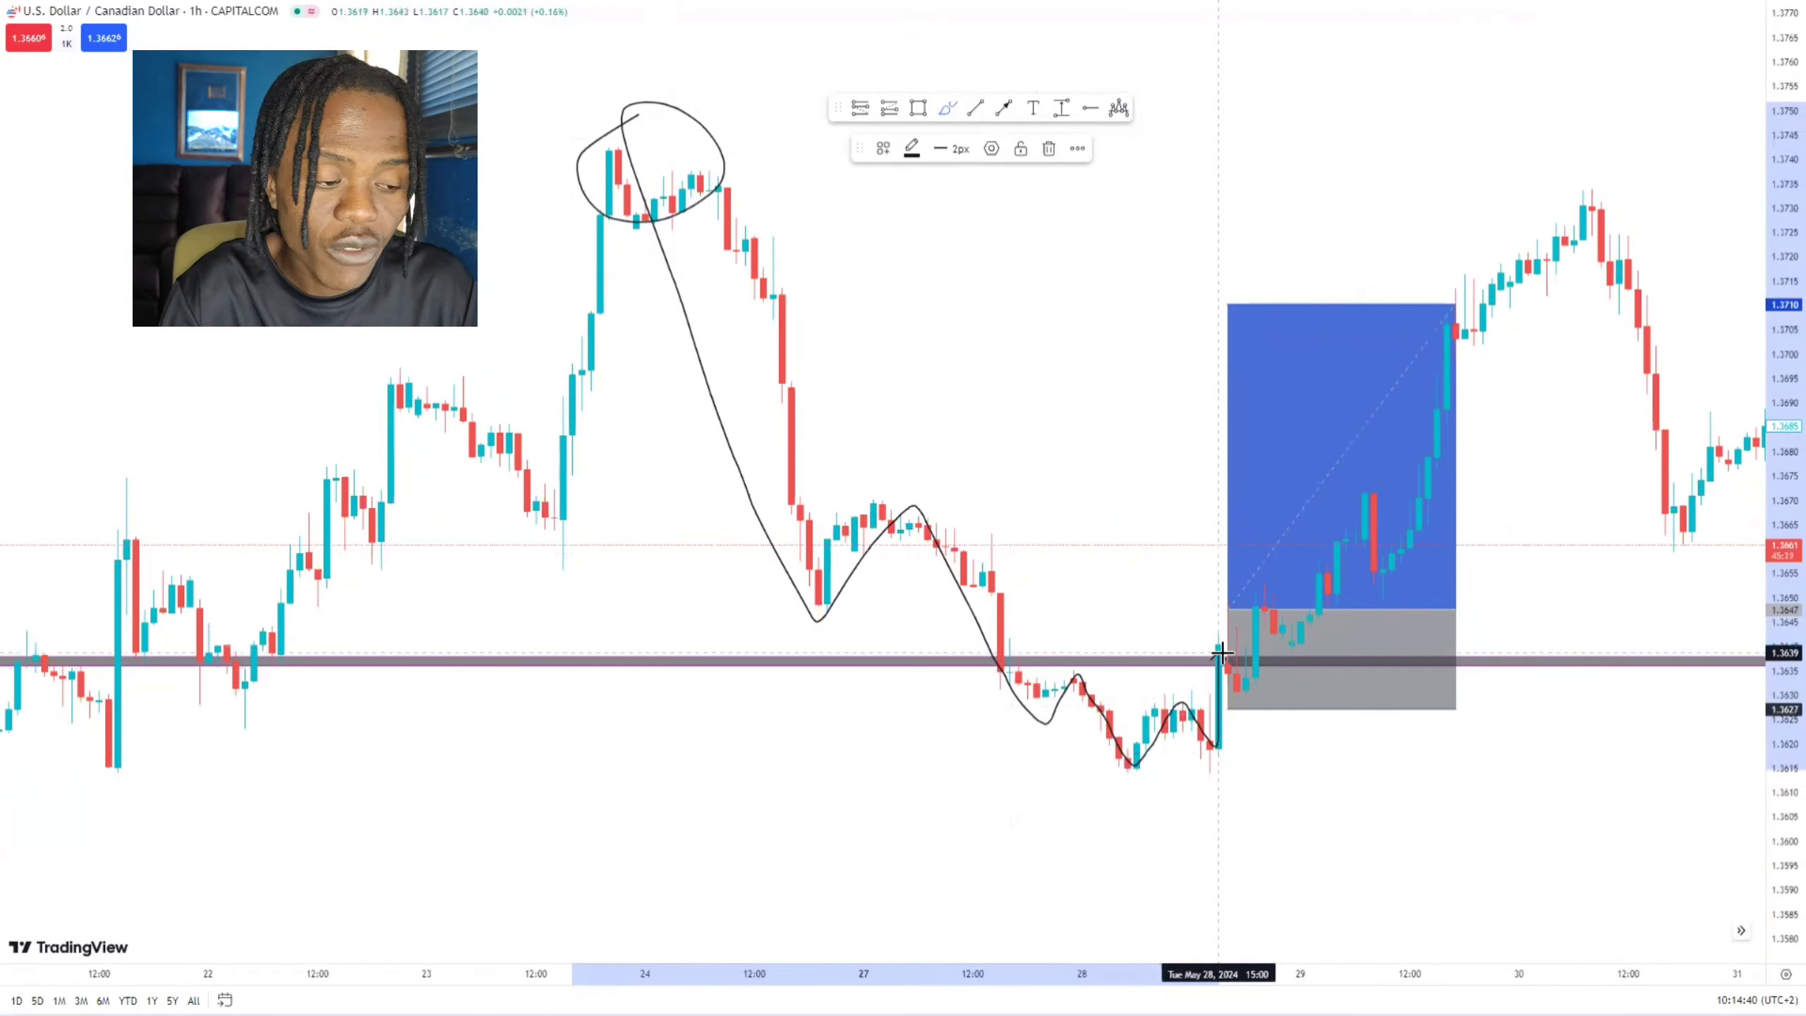
key("ctrl+z")
key("ctrl+z")
key("ctrl+z")
Delete the old long-position box and add an arrow pointing at the May 28 entry candle
left_click_drag(1138, 617, 1180, 638)
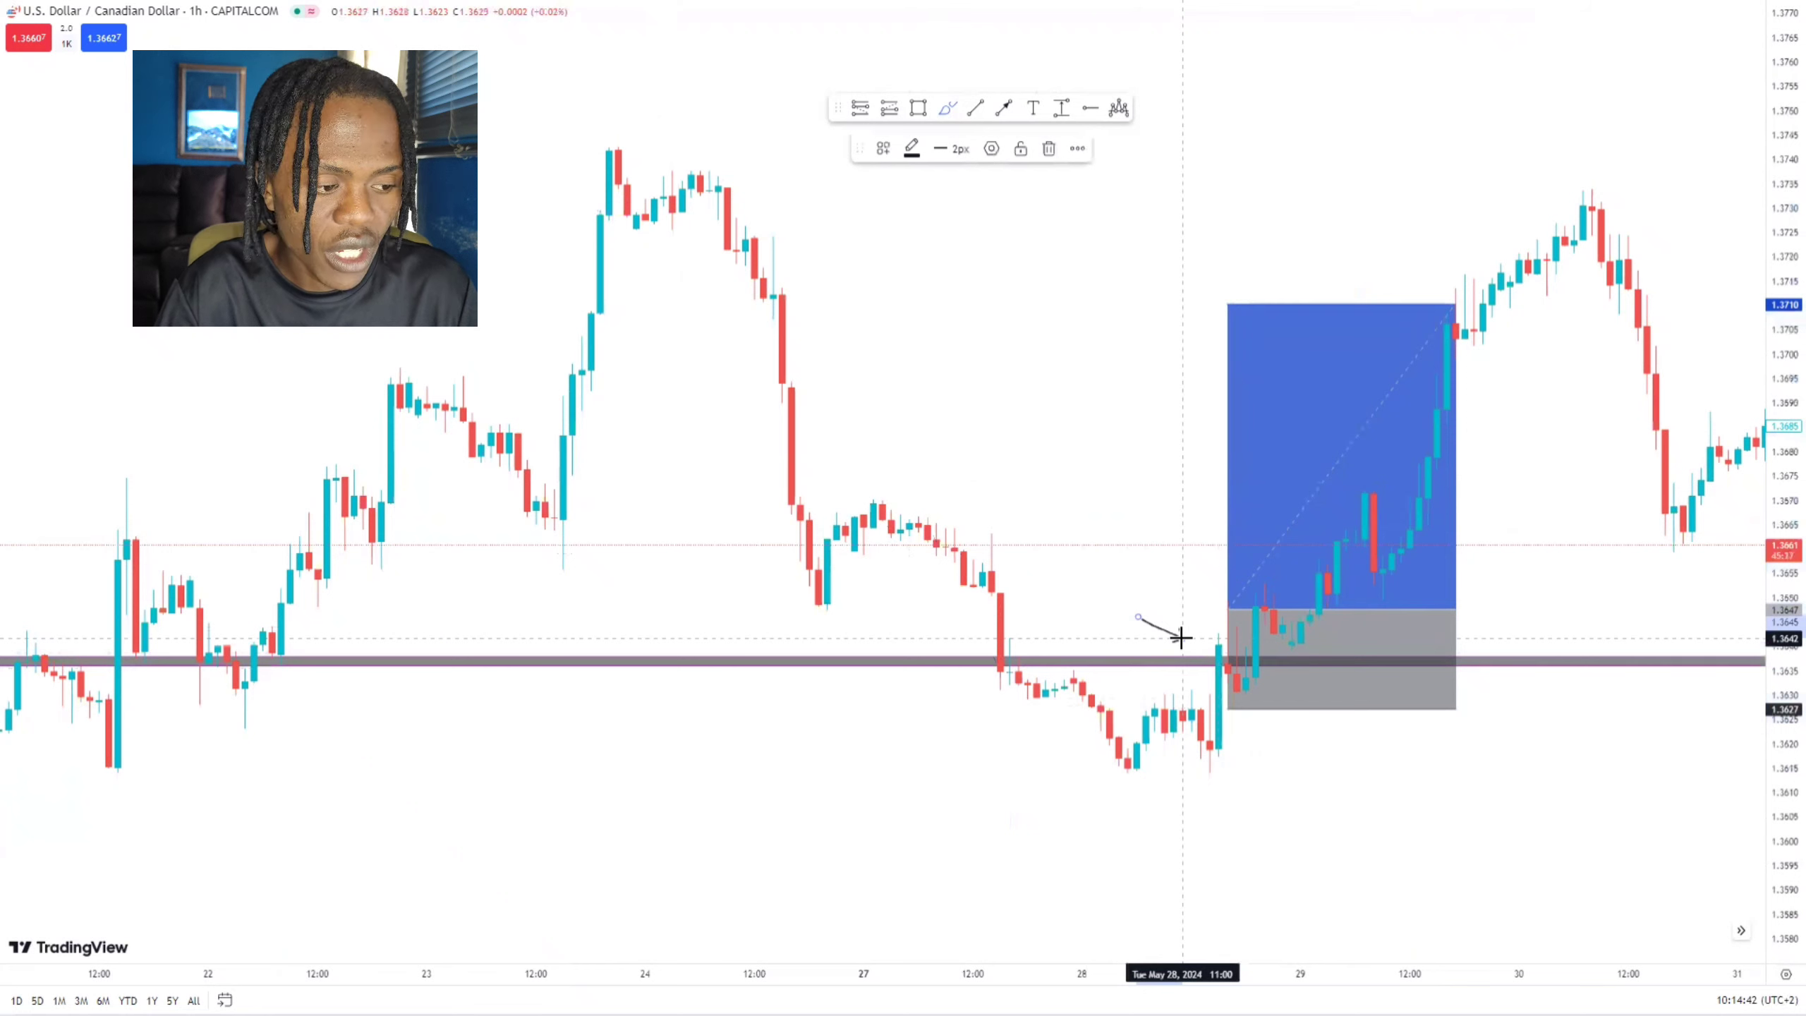
left_click(1294, 596)
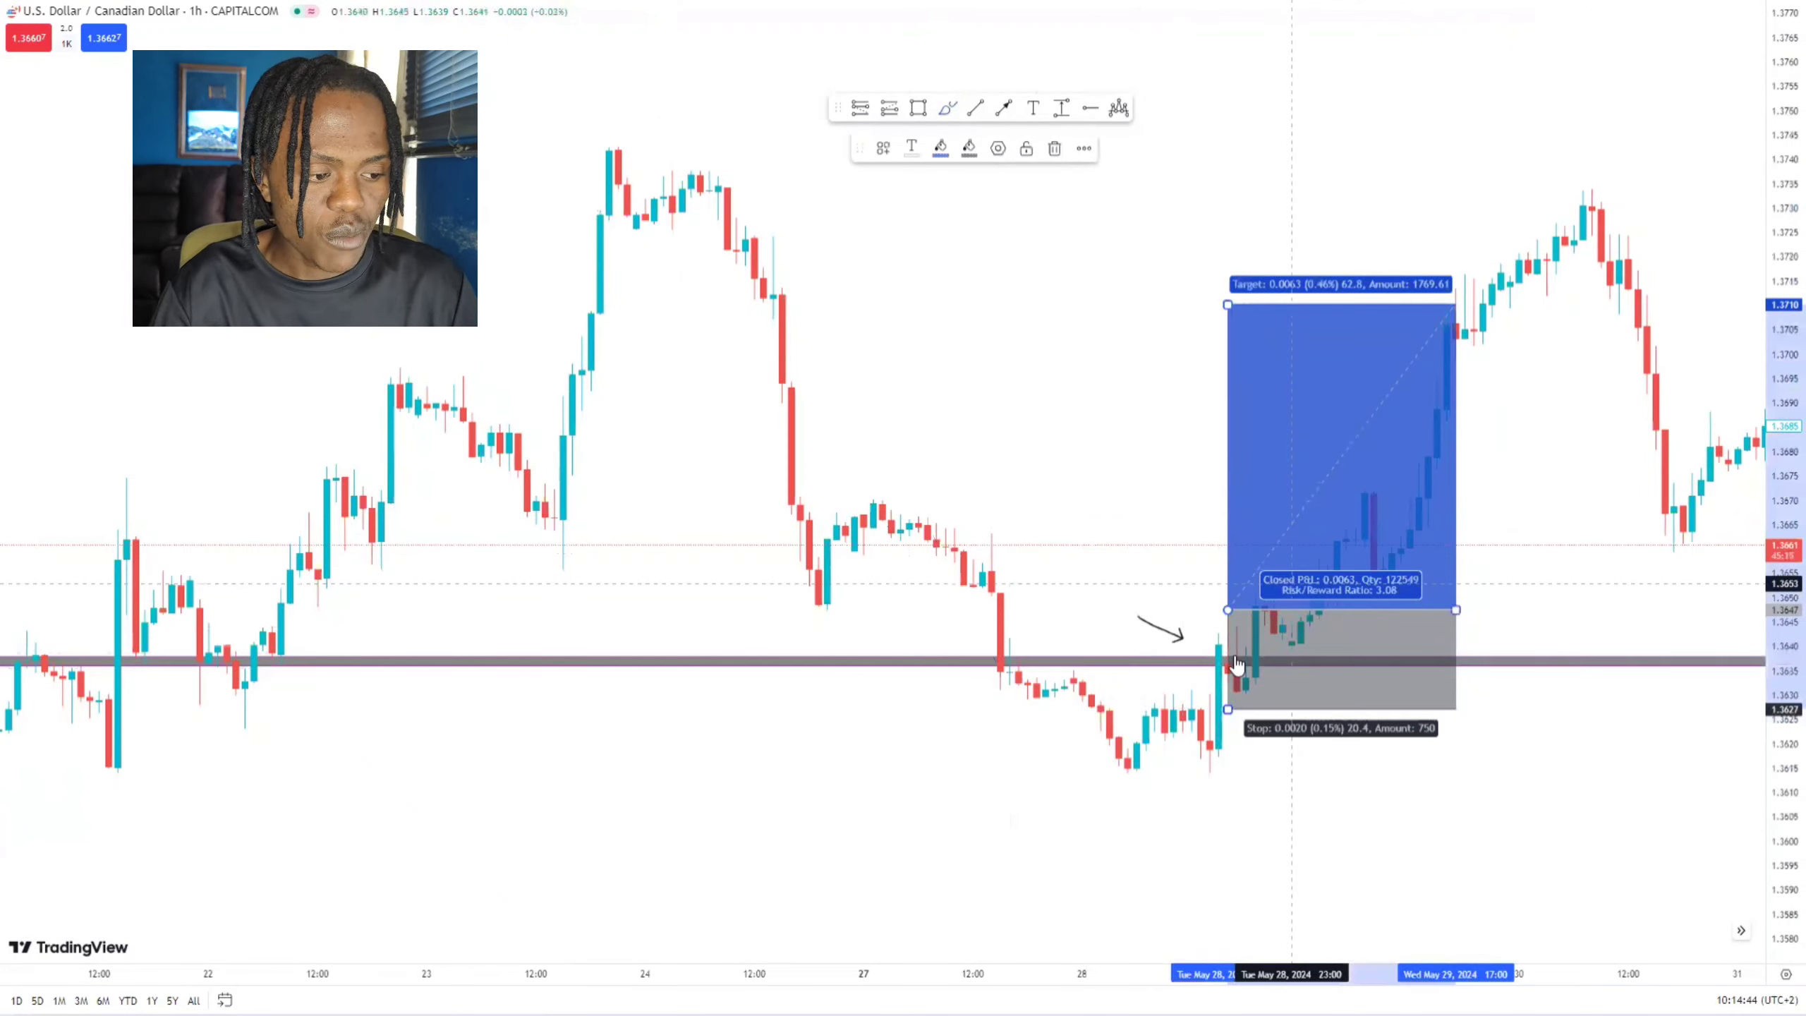
key("Delete")
left_click_drag(1158, 633, 1184, 656)
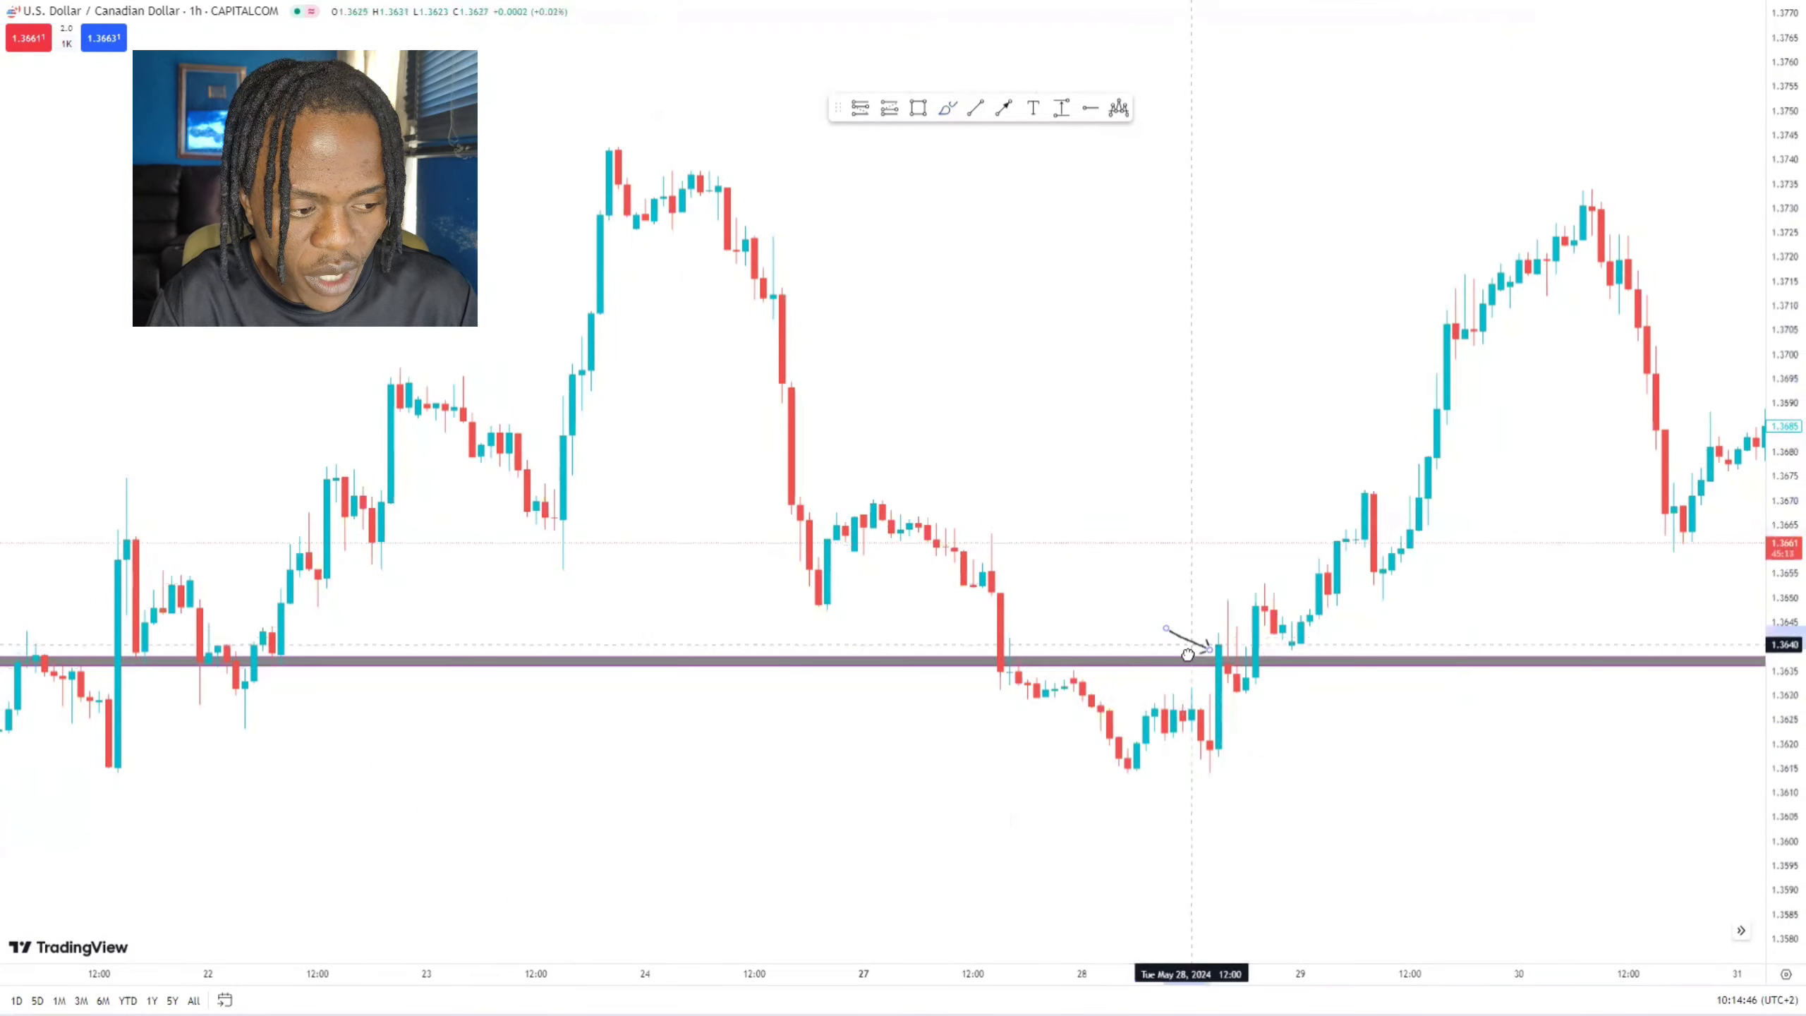
left_click(1182, 617)
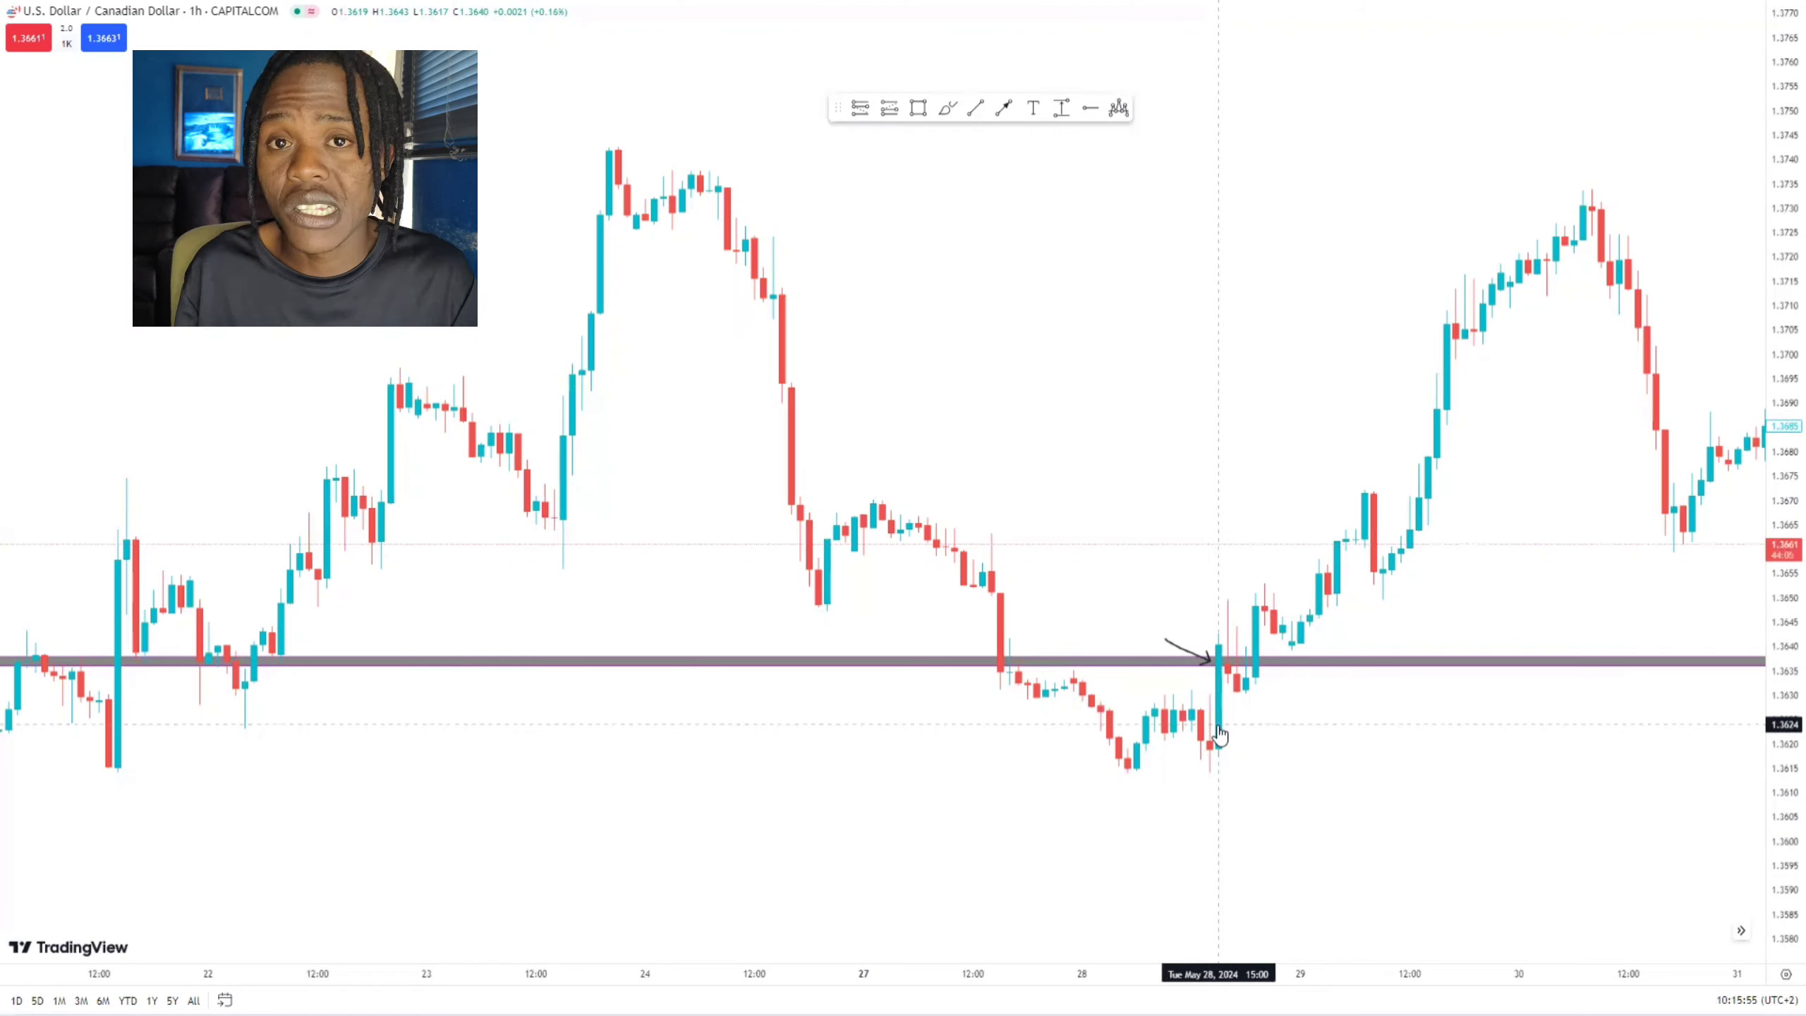
Place a long-position box: entry ~1.3647, stop 1.3626, target 1.3709, risk/reward 3.09
left_click(890, 110)
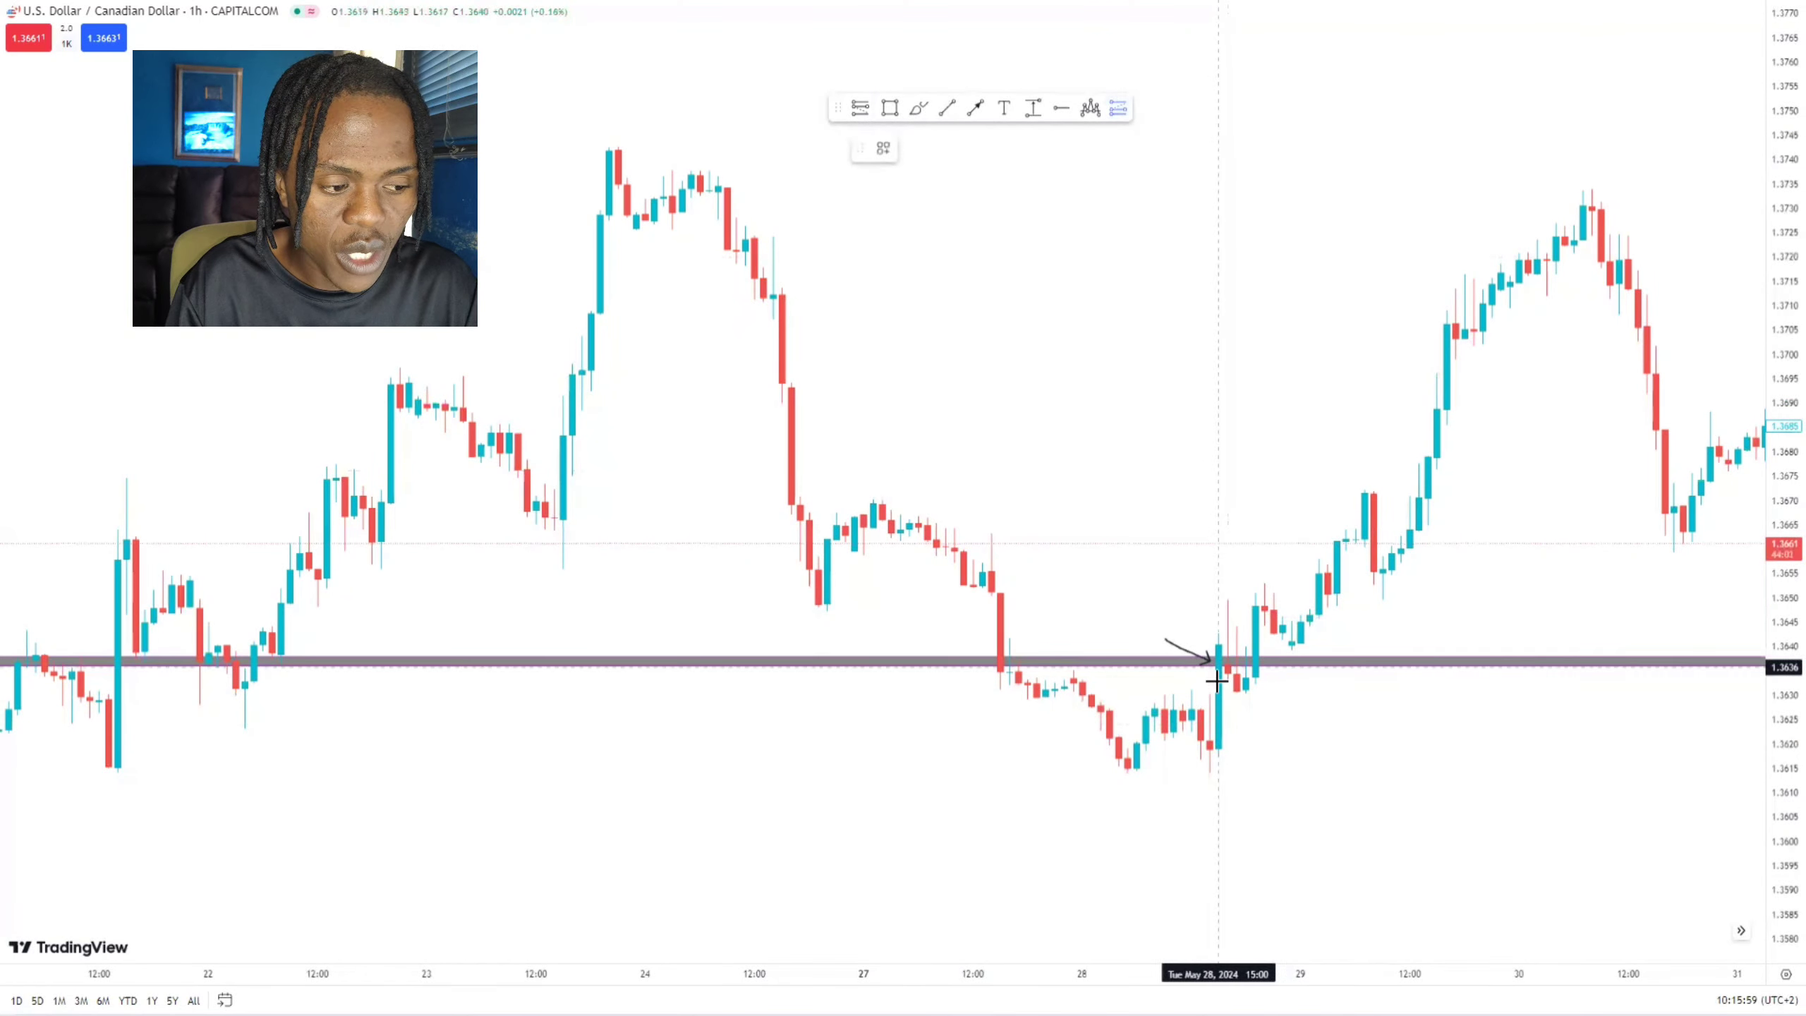
left_click(1226, 614)
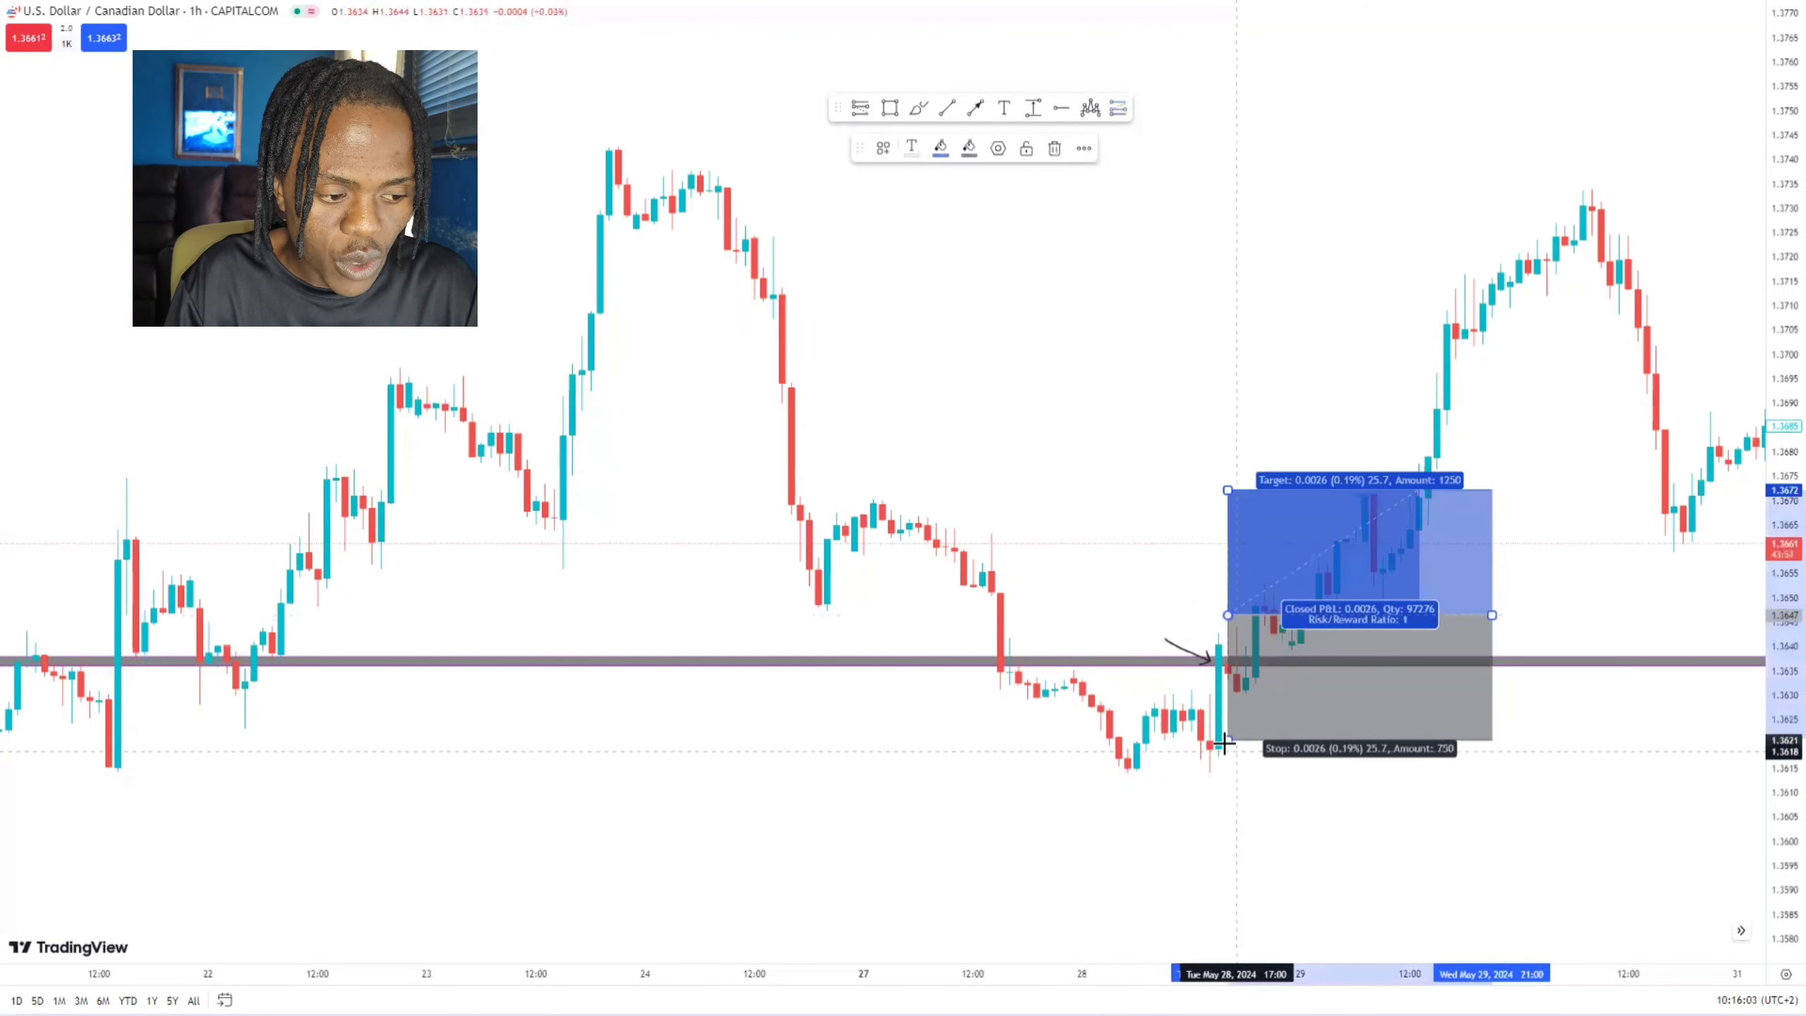
left_click_drag(1227, 740, 1232, 713)
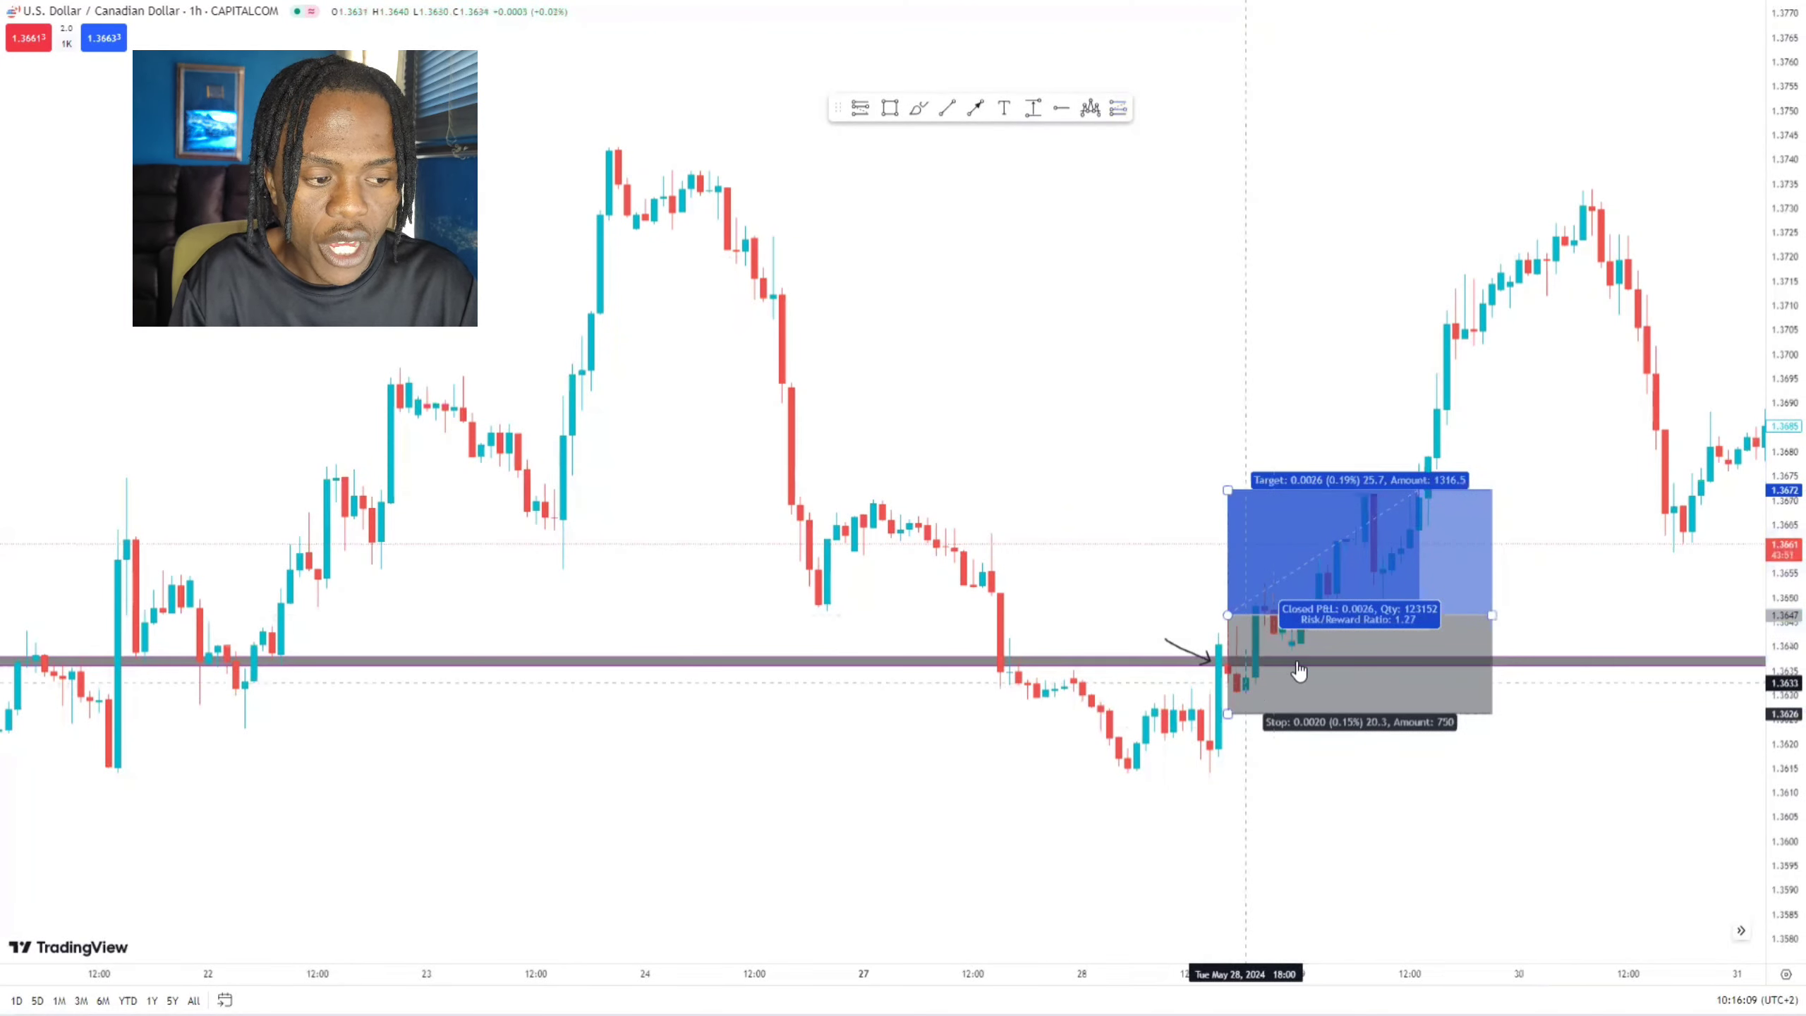
left_click_drag(1228, 490, 1255, 309)
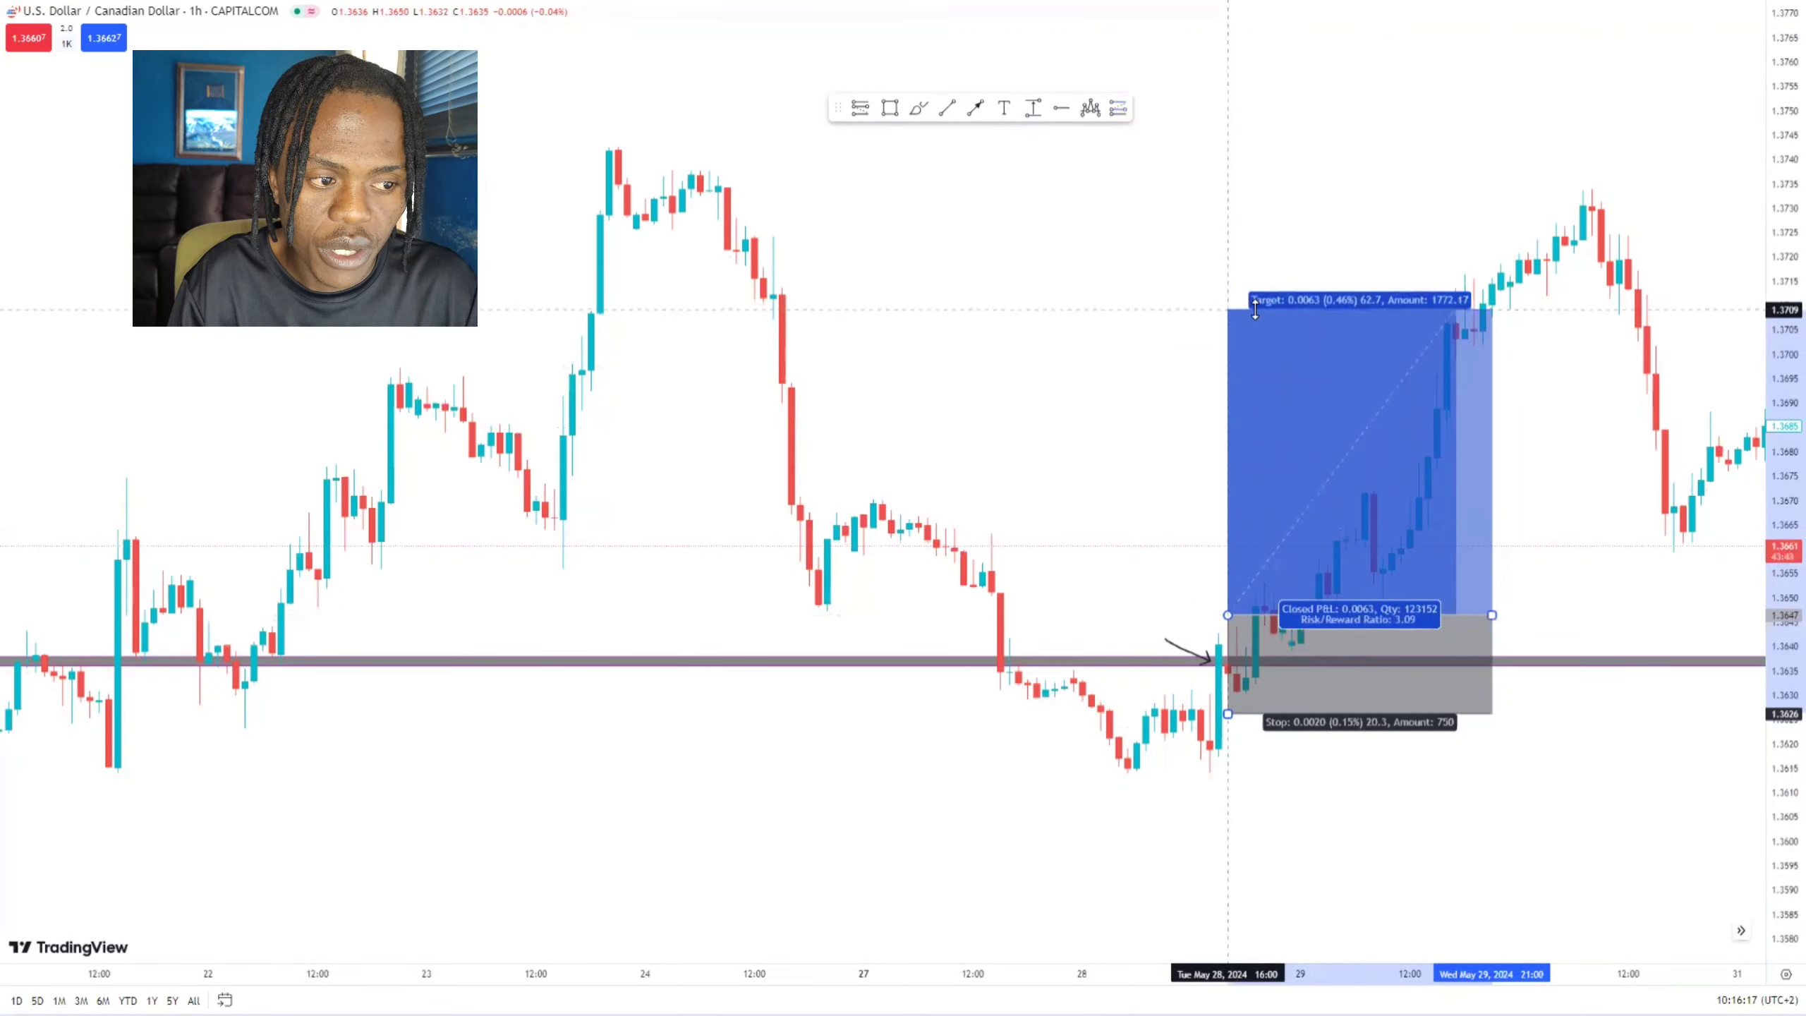
left_click(1154, 301)
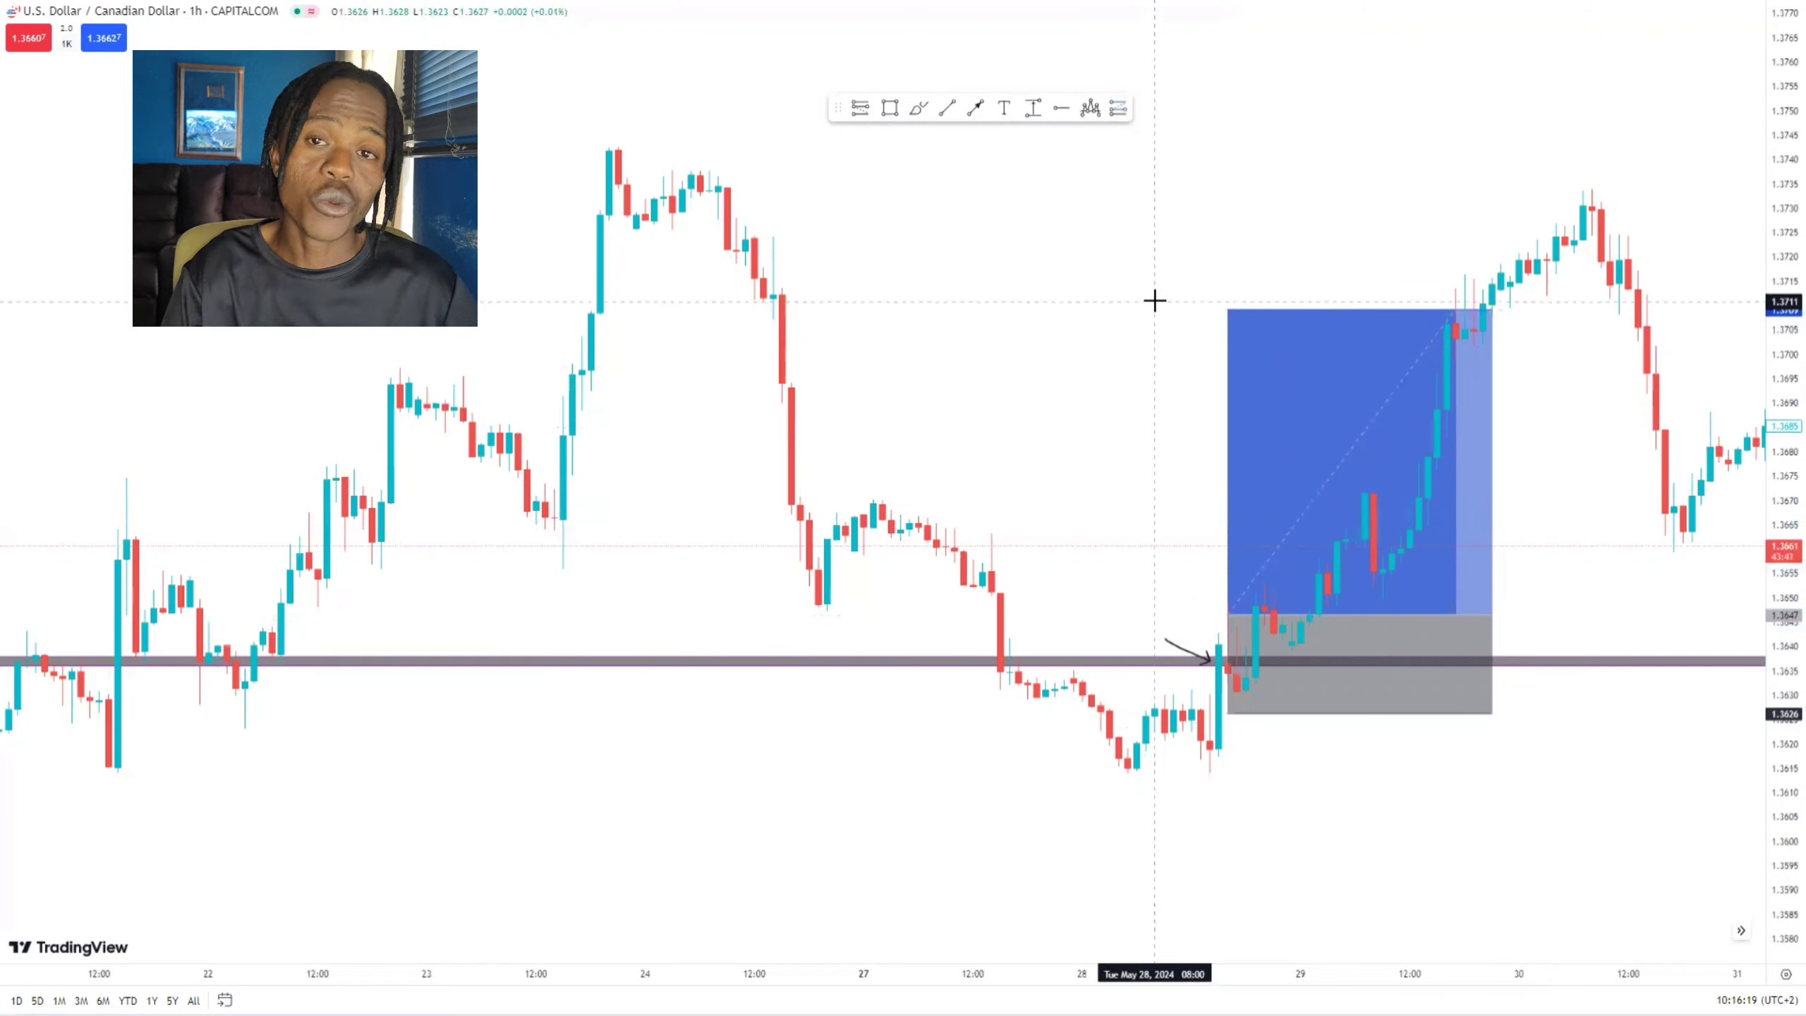